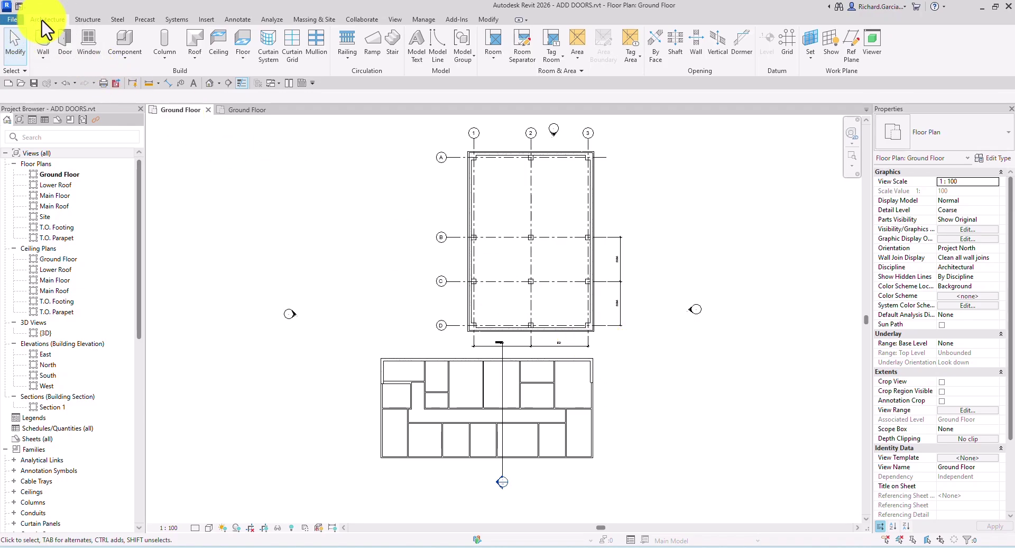
Place an M_Single-Flush 0864 x 2032mm door midway along the lower exterior wall of the second room from the left
left_click(65, 48)
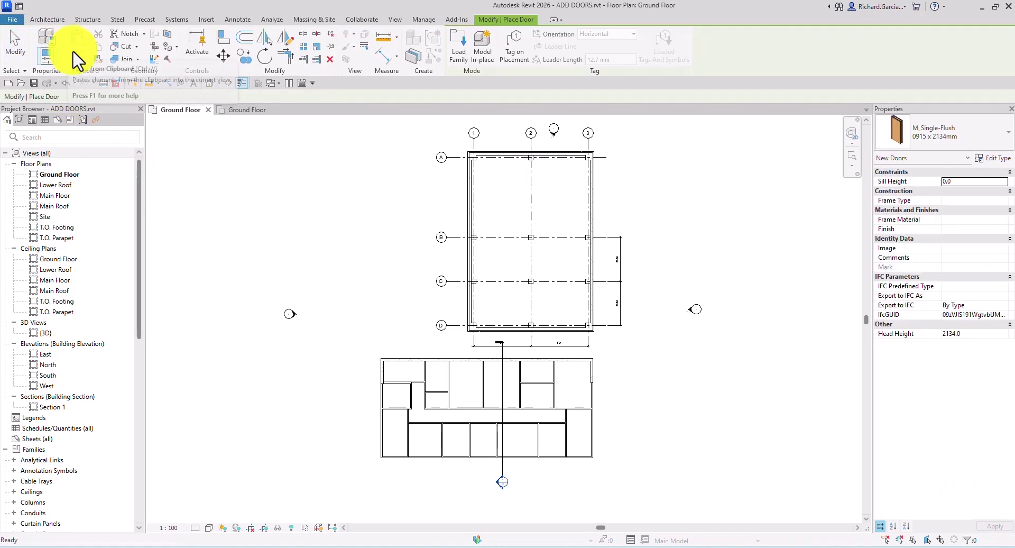
left_click(944, 137)
mouse_move(923, 186)
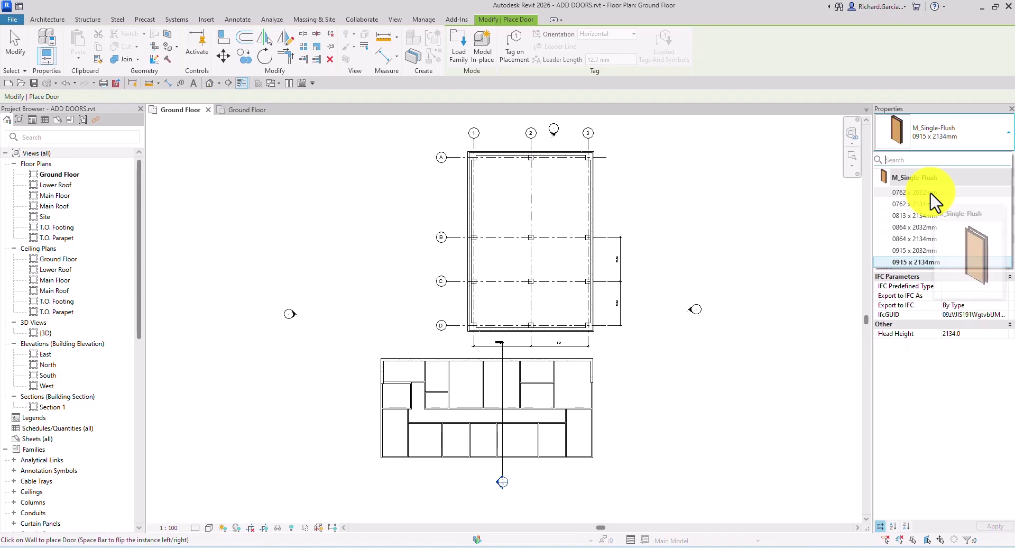
left_click(915, 227)
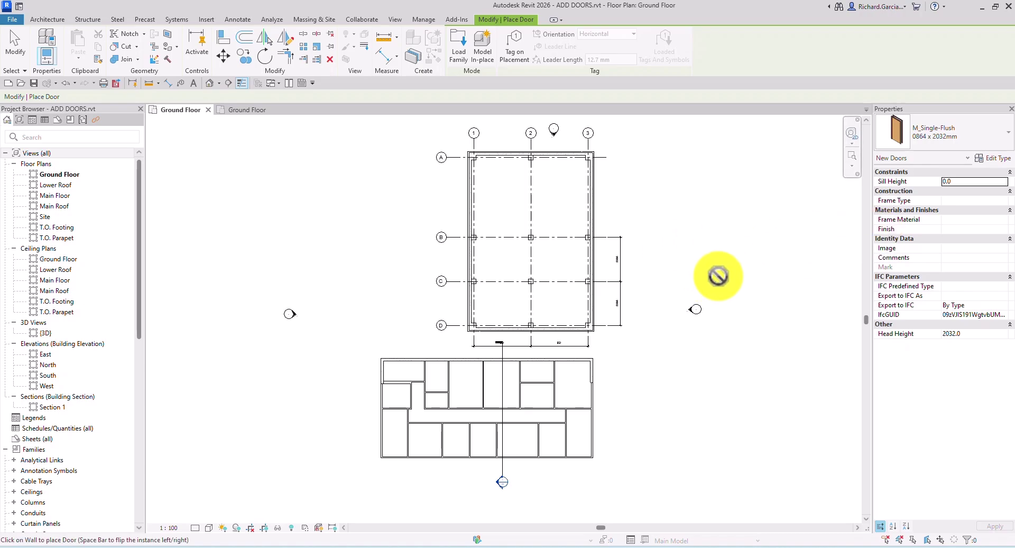
scroll(627, 376, "down", 2)
scroll(497, 438, "up", 2)
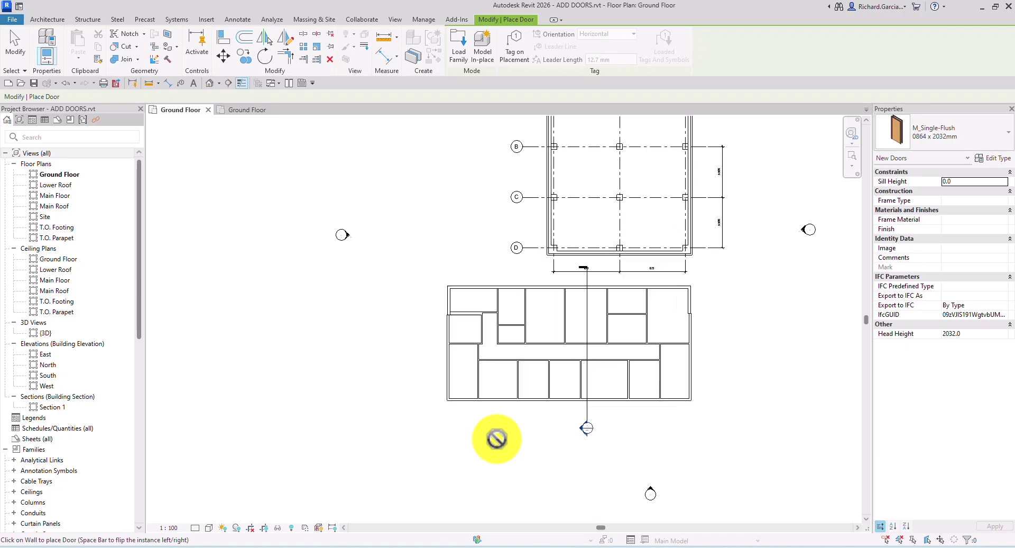
scroll(501, 408, "up", 3)
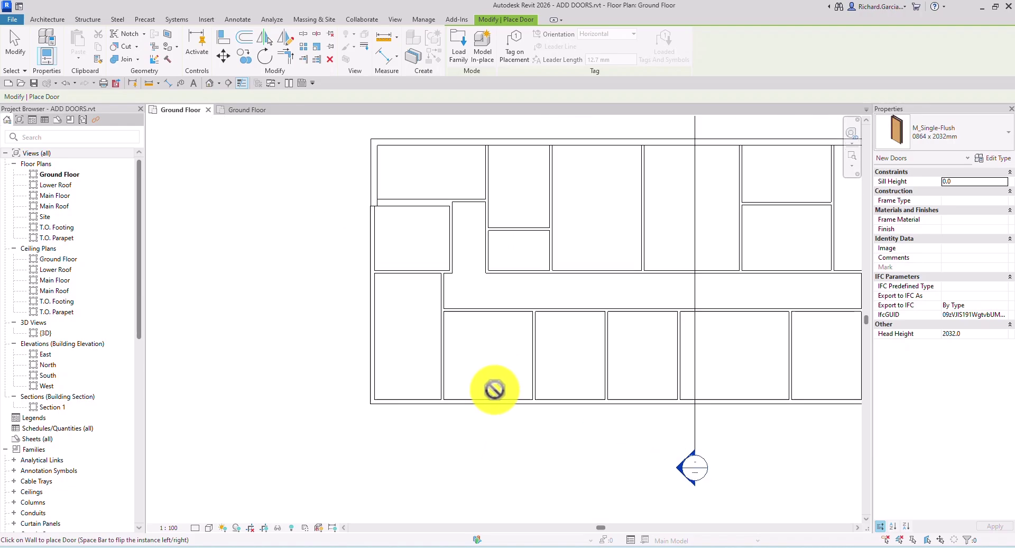
scroll(496, 390, "up", 2)
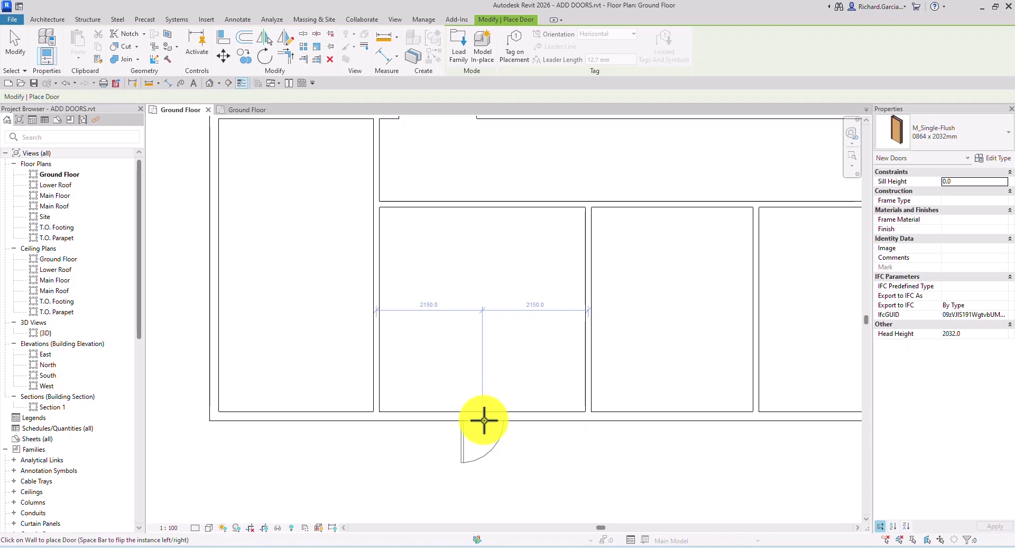
left_click(482, 421)
Flip the new exterior door so it hinges on its left side and swings outward, and finish door placement
middle_click_drag(564, 487, 548, 362)
scroll(554, 386, "up", 3)
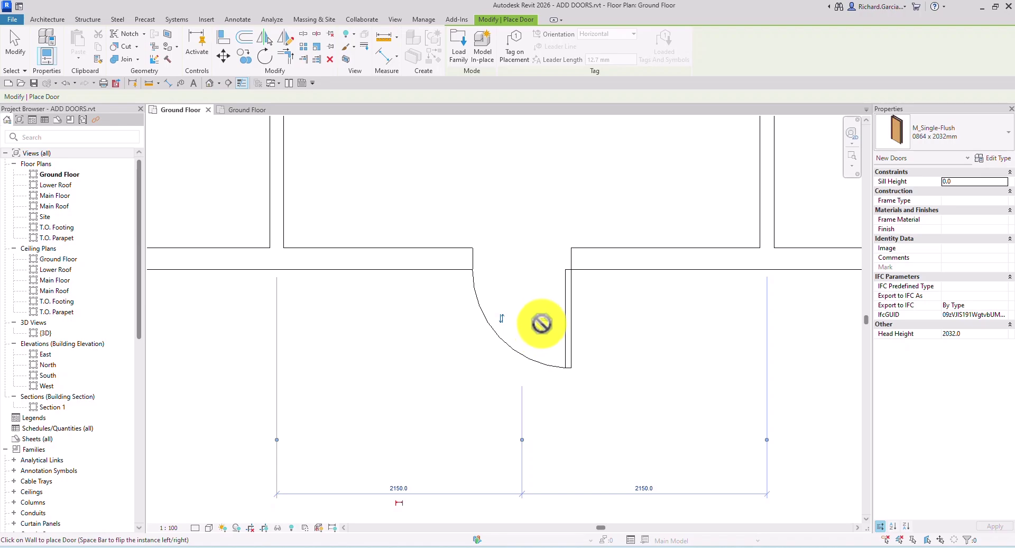
key("space")
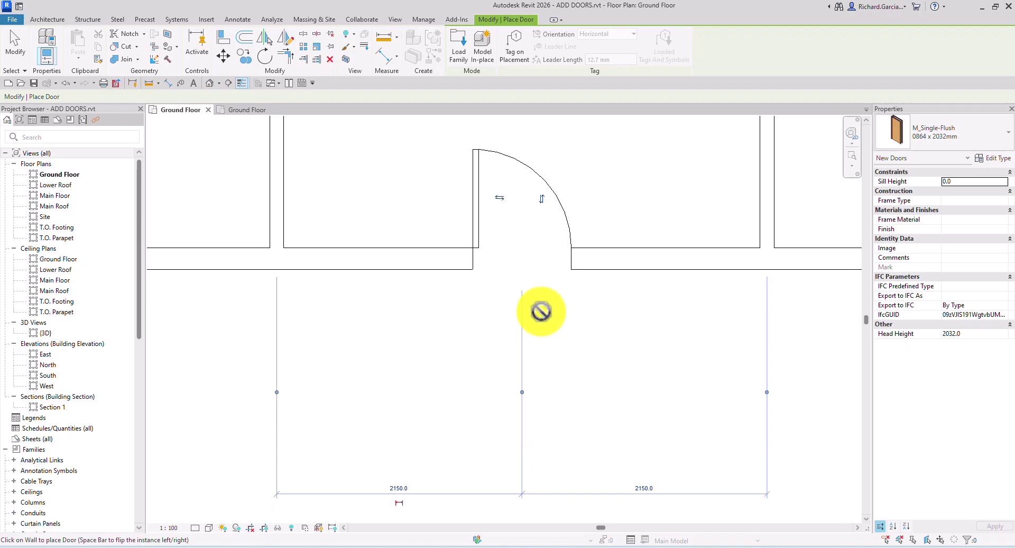
key("space")
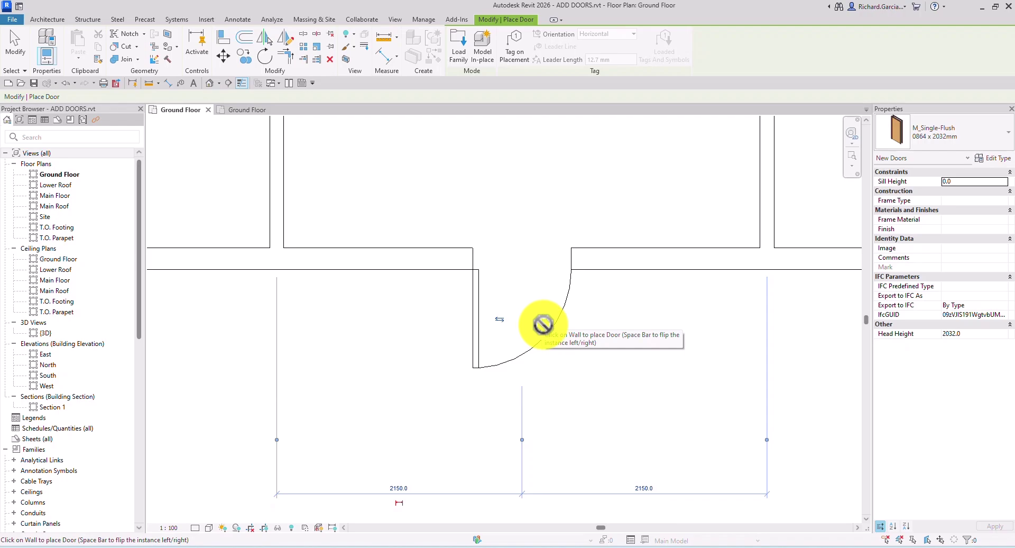
scroll(541, 324, "down", 3)
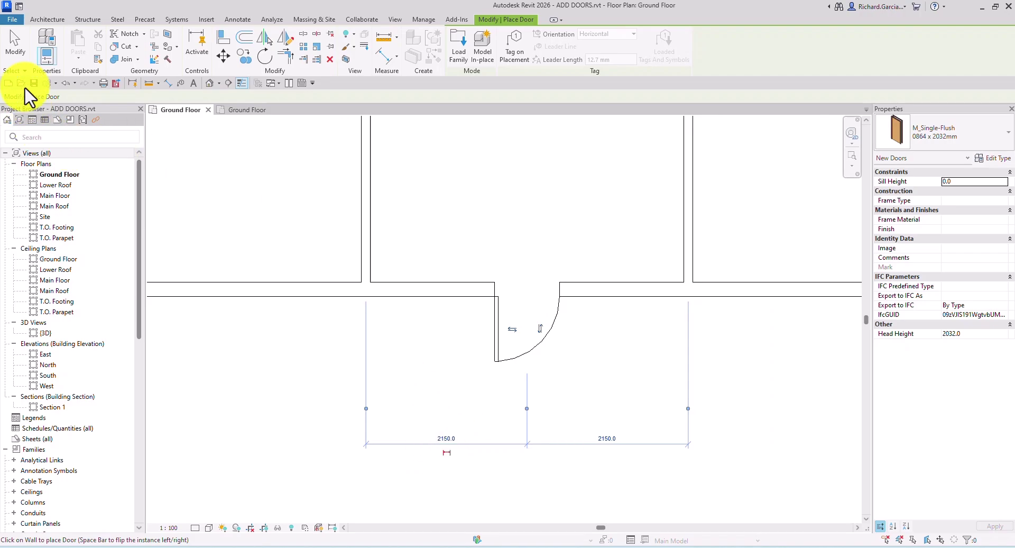
left_click(16, 45)
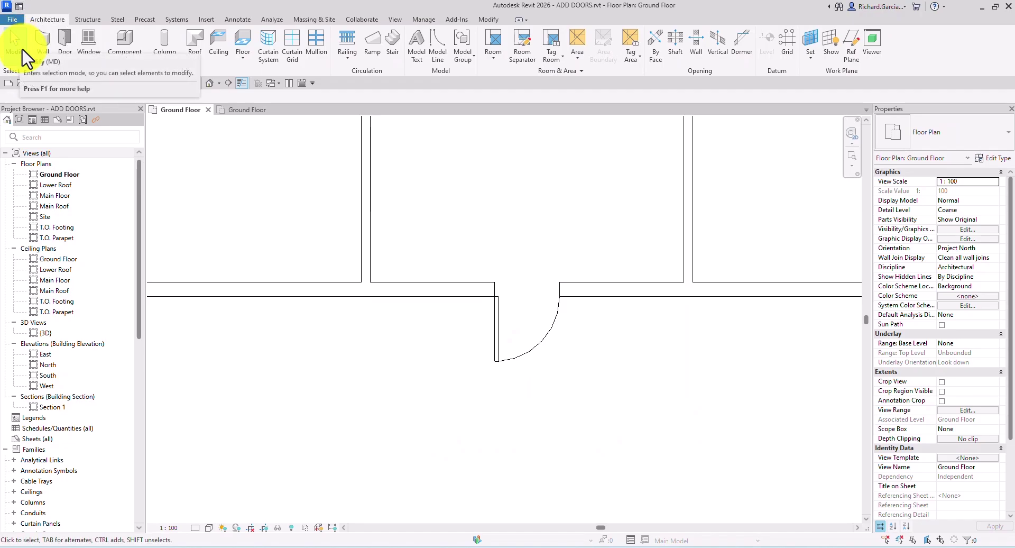
Set the exterior door's distance from the partition on its left to 2400 mm
left_click(543, 355)
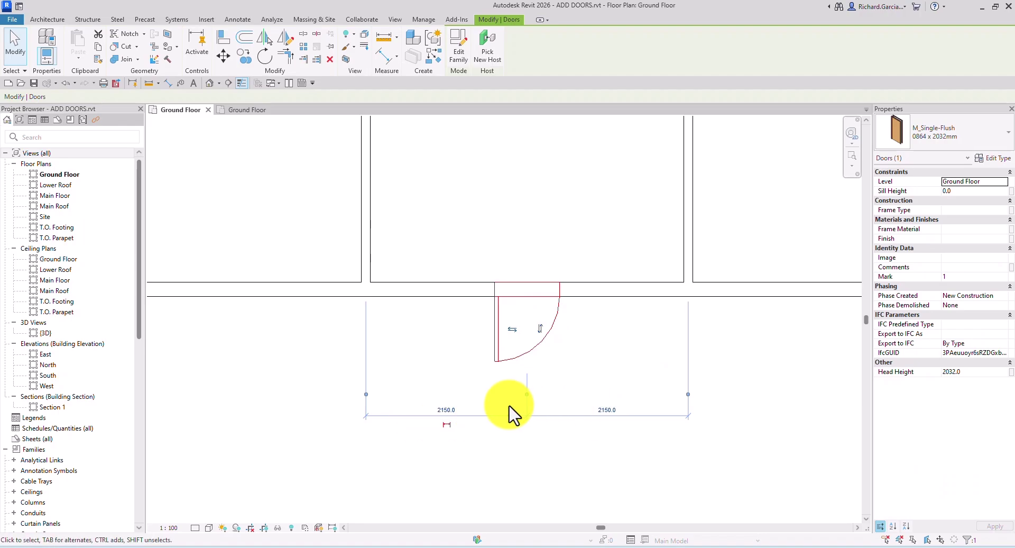
left_click(447, 411)
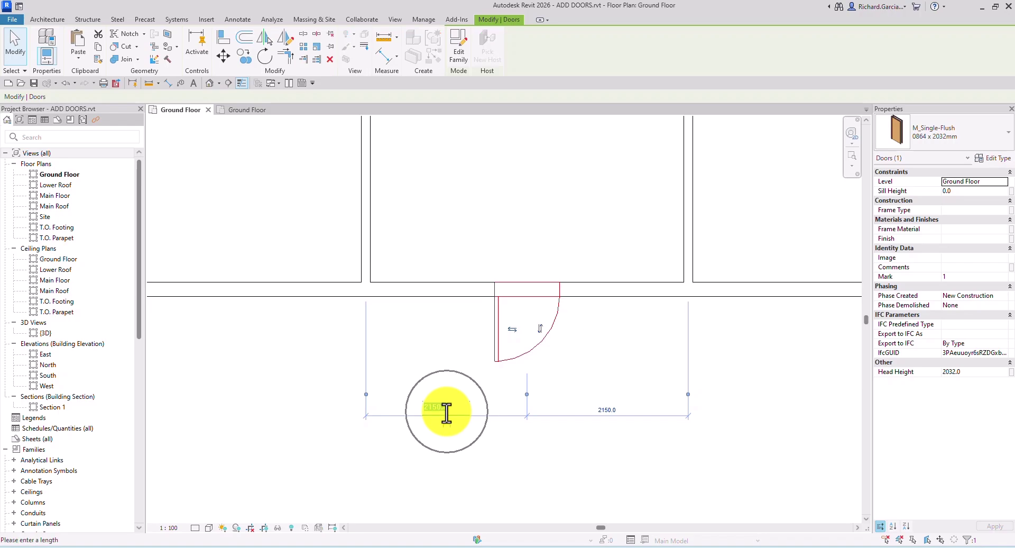
type("2400")
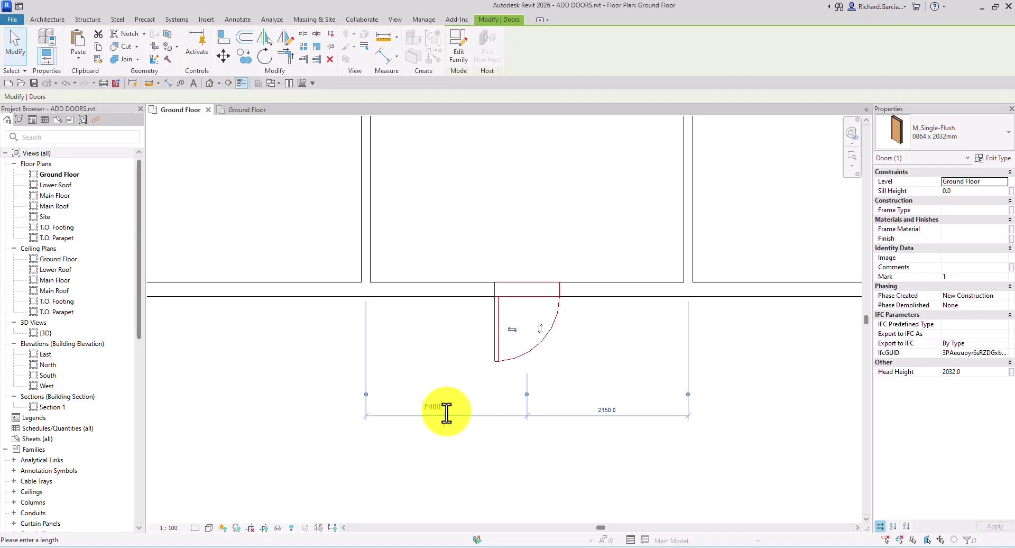
key("Return")
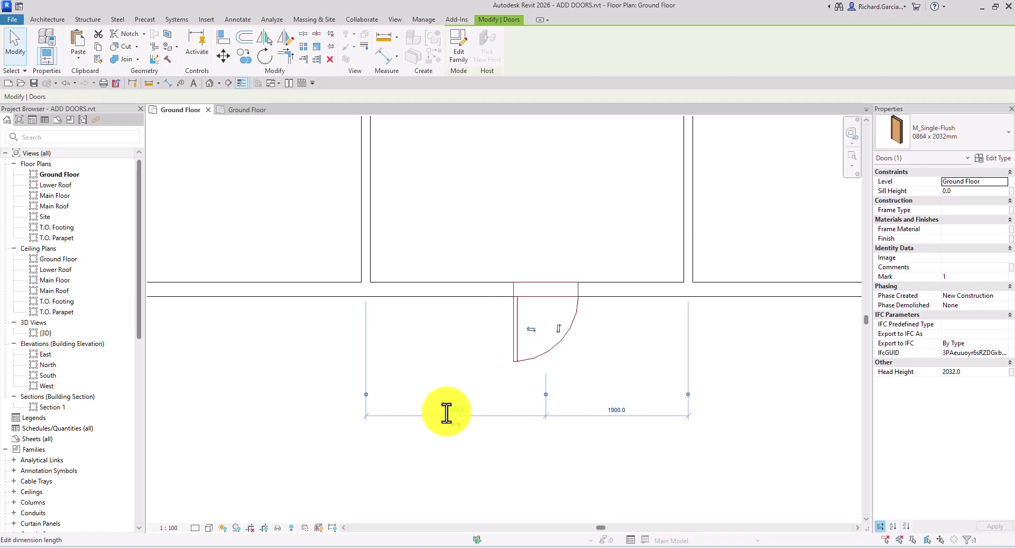
left_click(750, 448)
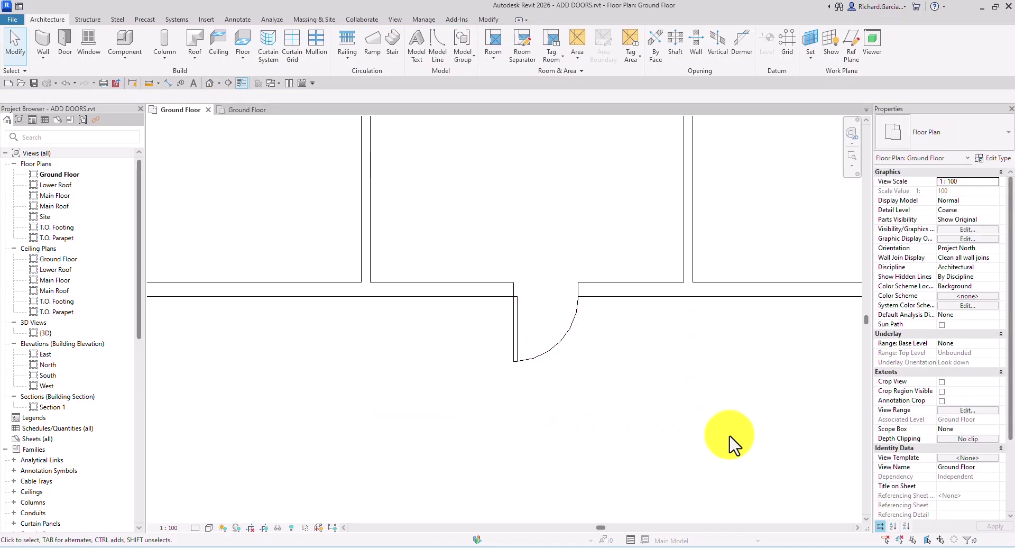
Tag the exterior door by category with the leader line turned off
left_click(181, 83)
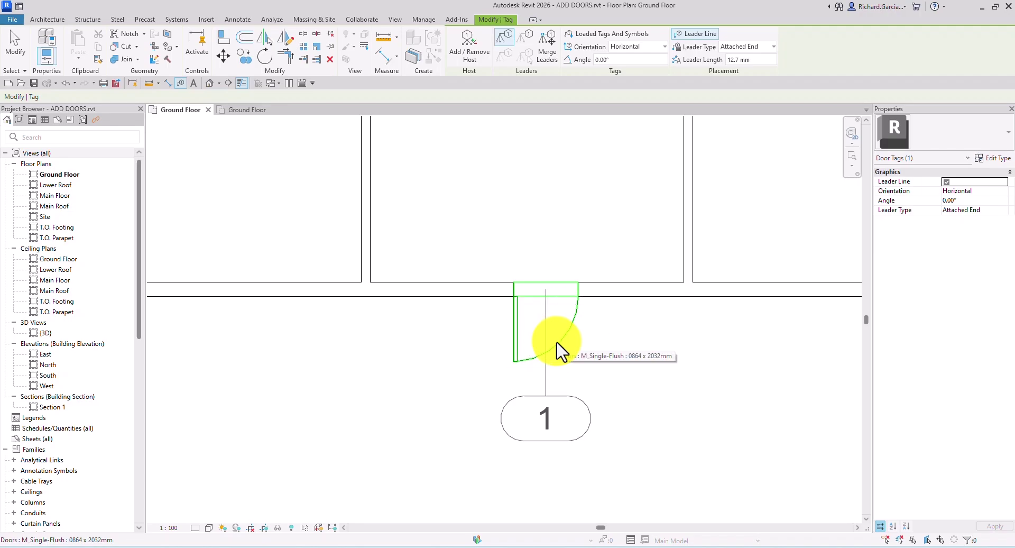
left_click(729, 71)
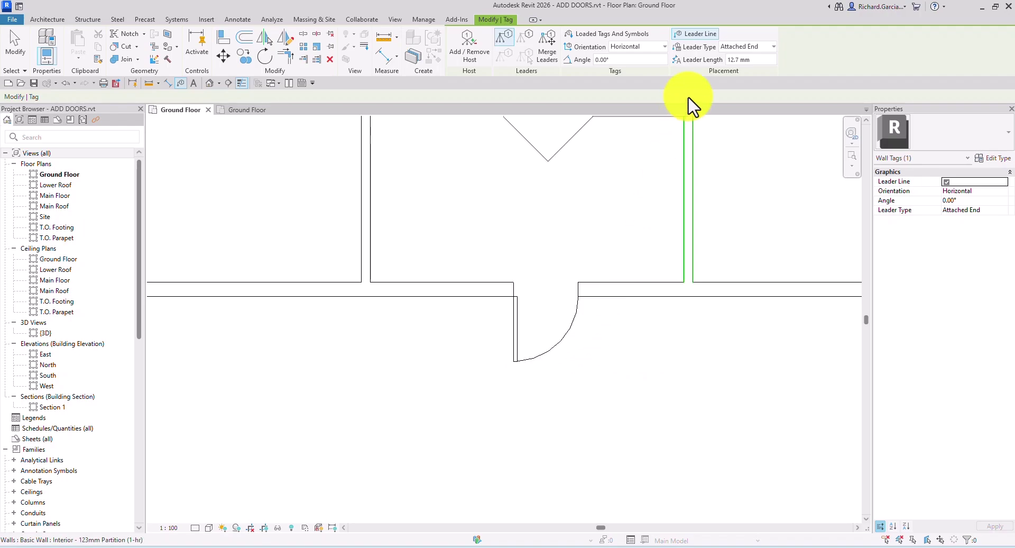
left_click(697, 35)
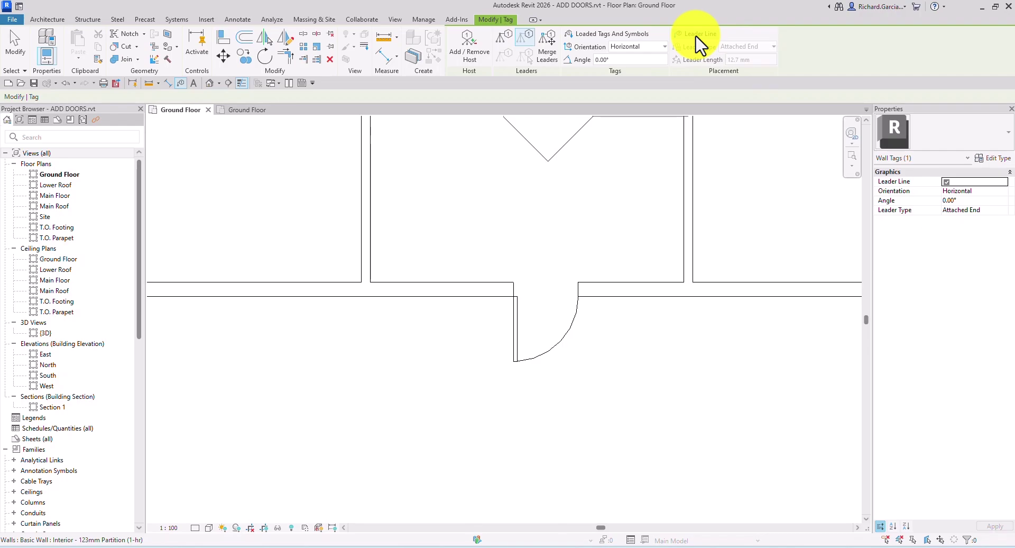
left_click(550, 350)
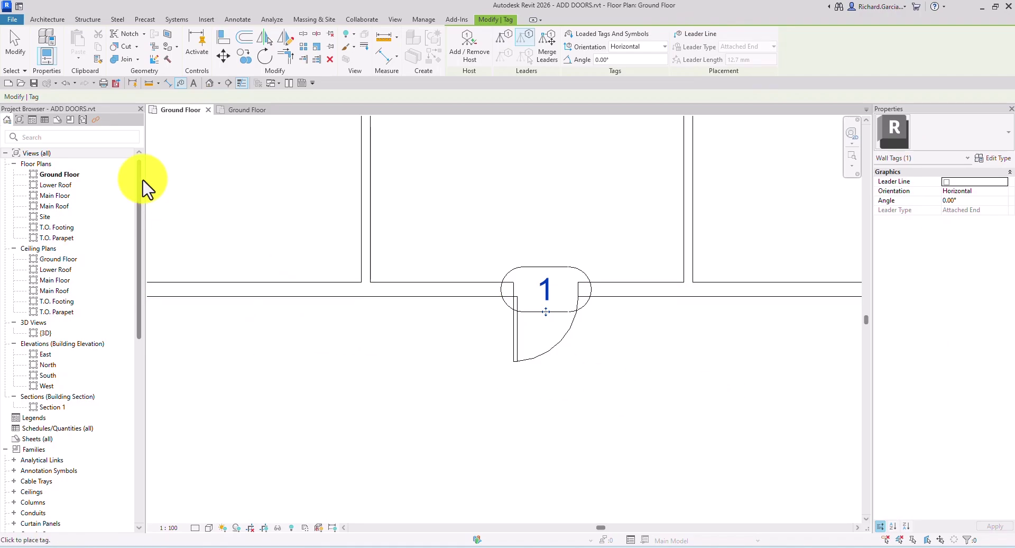
left_click(16, 45)
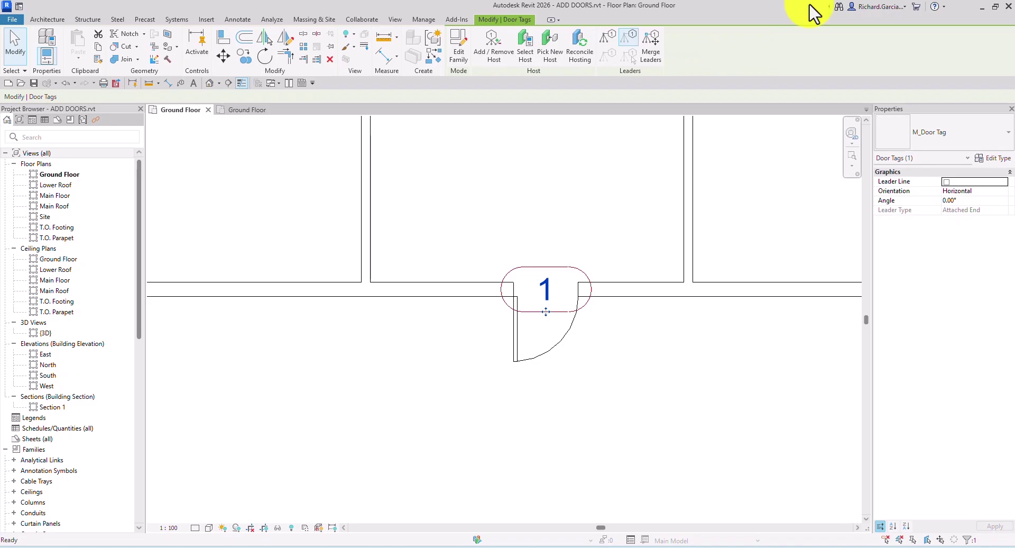
Flip the tagged door's facing so it swings into the room
left_click(587, 381)
left_click(562, 352)
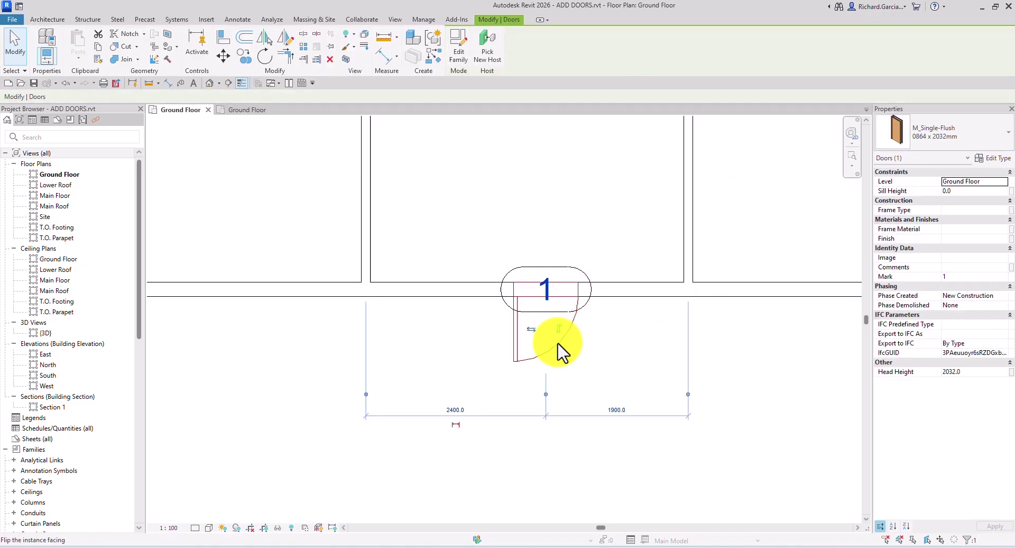
left_click(558, 331)
left_click(616, 359)
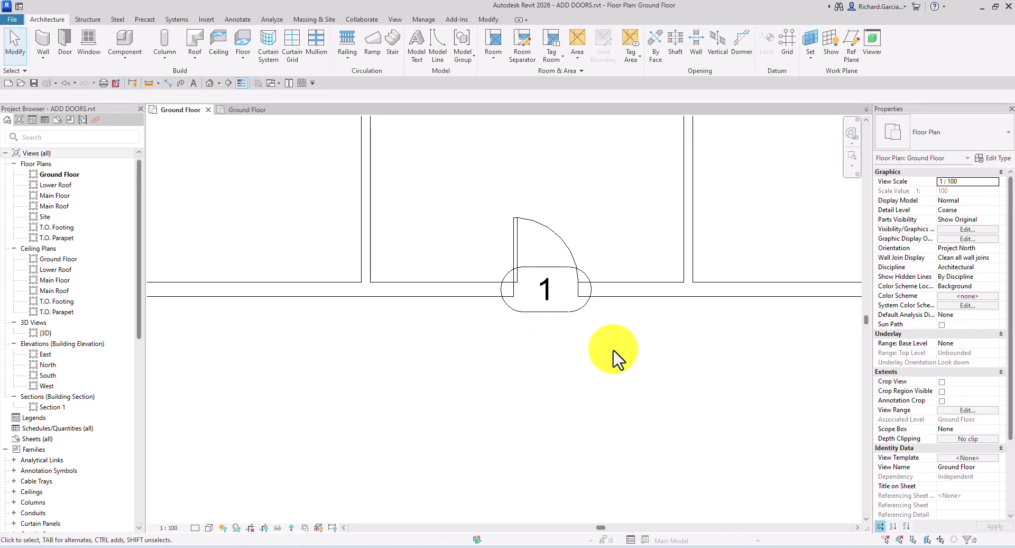
Open the Load Autodesk Family library and browse to its Doors category
left_click(207, 20)
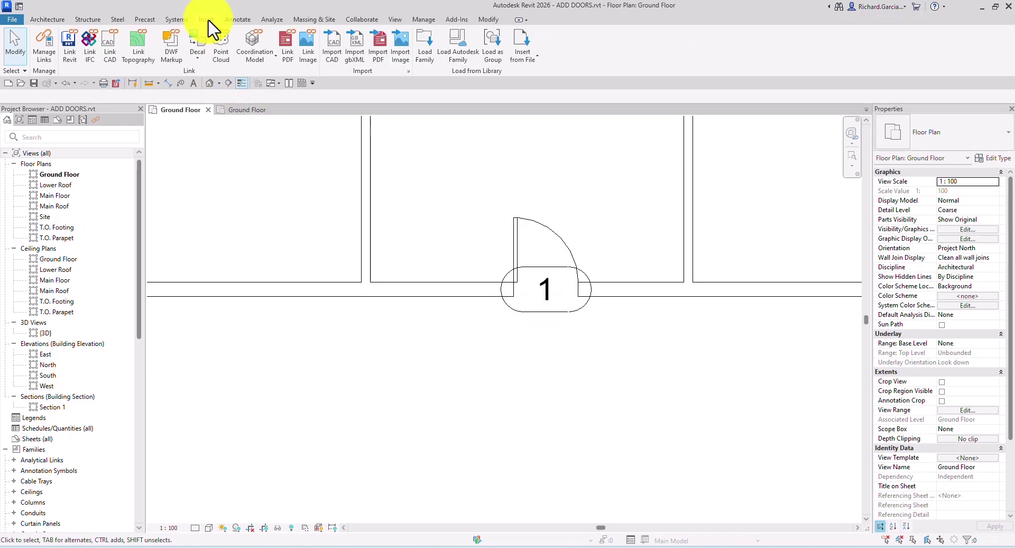
left_click(456, 61)
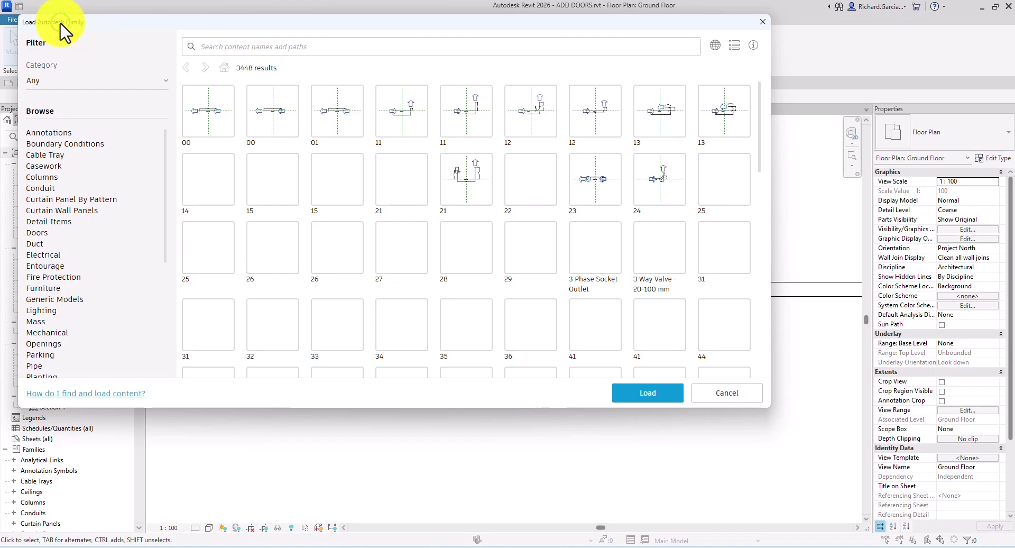
left_click_drag(60, 23, 172, 24)
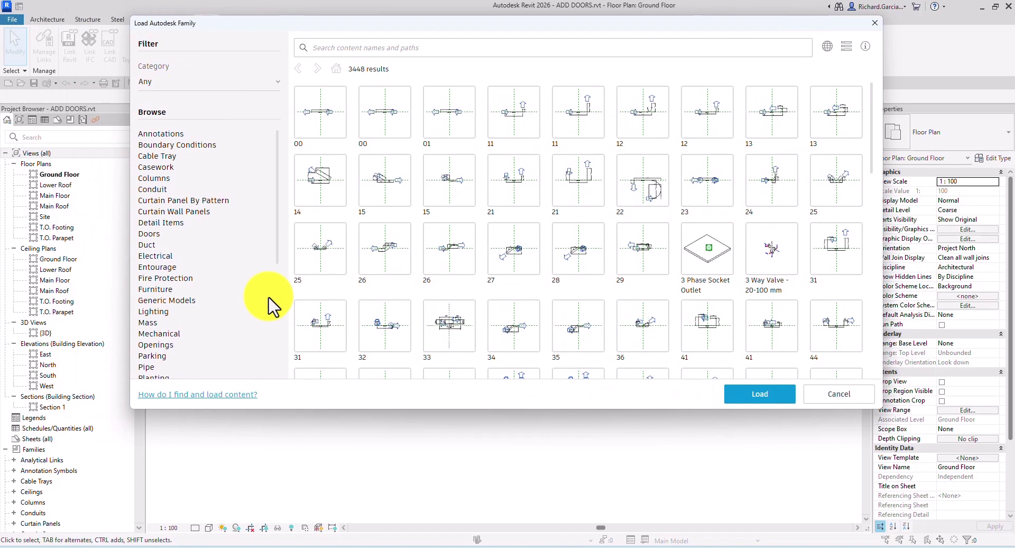
left_click(151, 236)
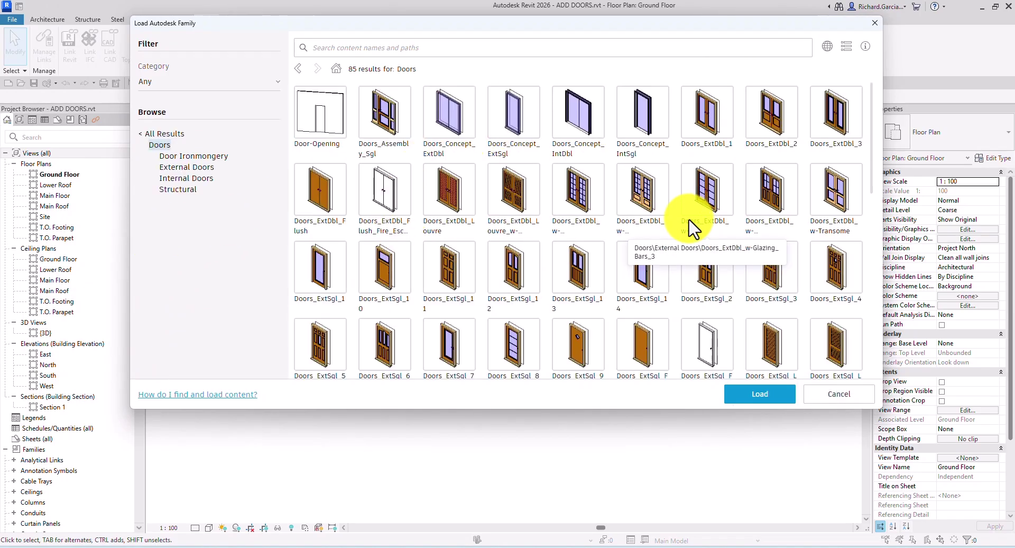
double_click(692, 229)
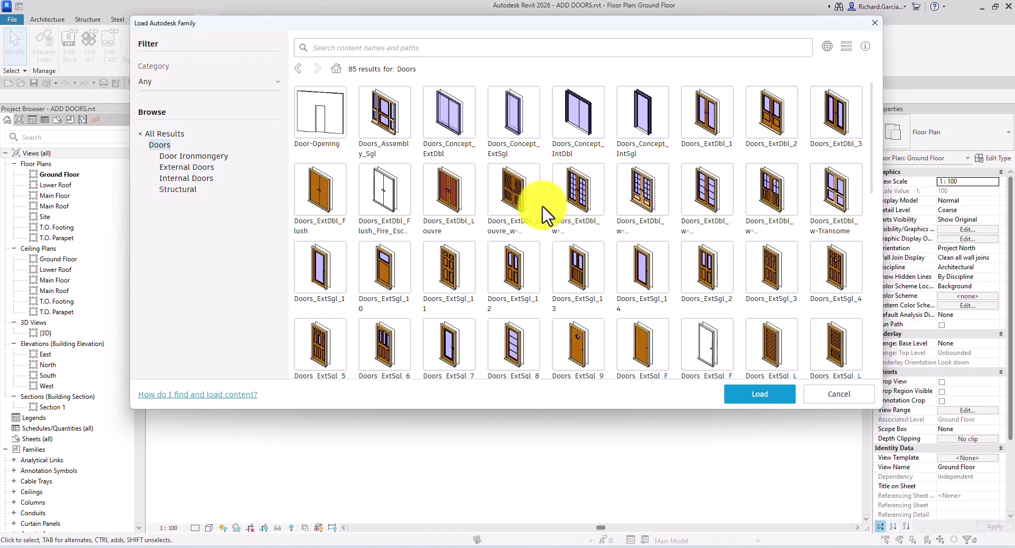
Search the Autodesk family library for "glass" and clear the search term
left_click(347, 49)
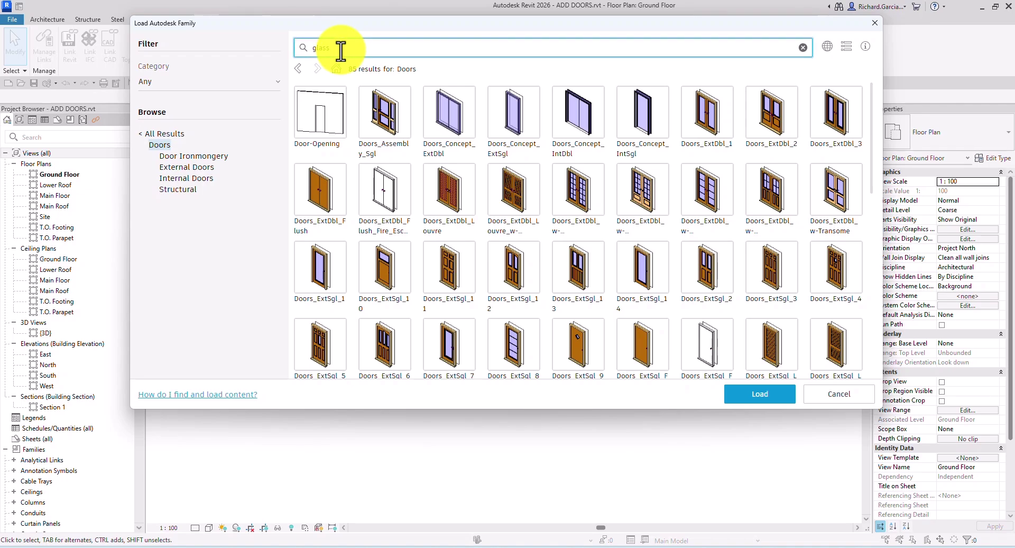
type("glass")
key("Return")
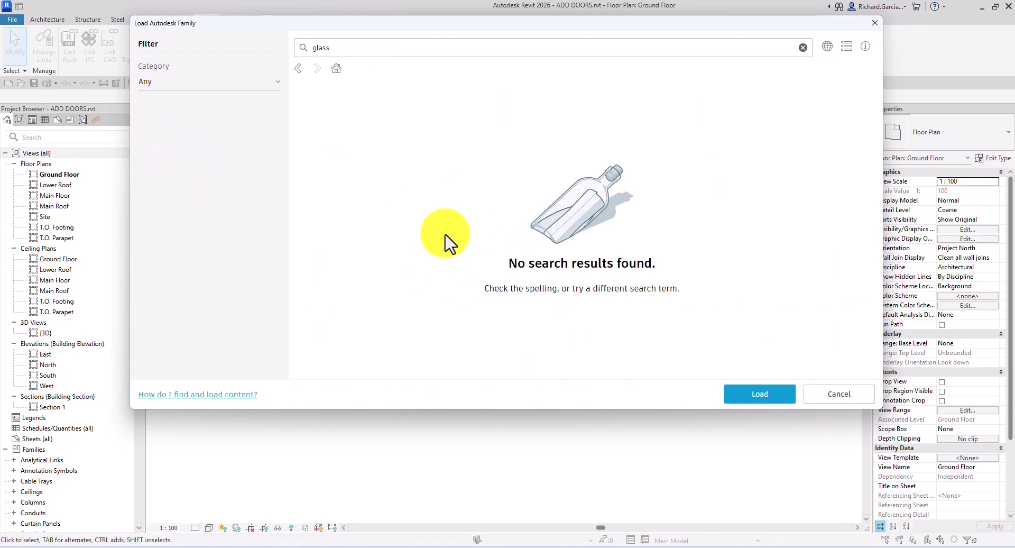
double_click(330, 49)
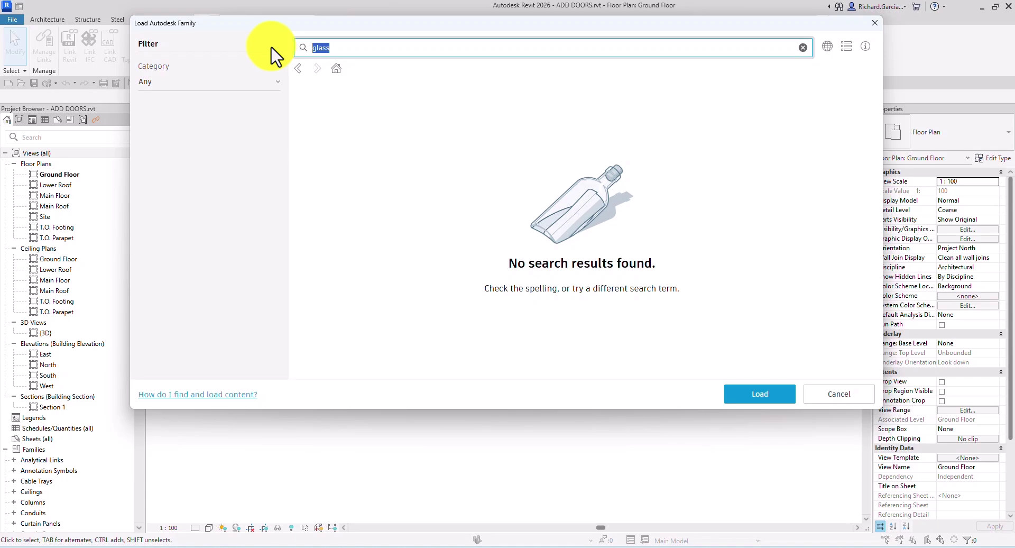
key("BackSpace")
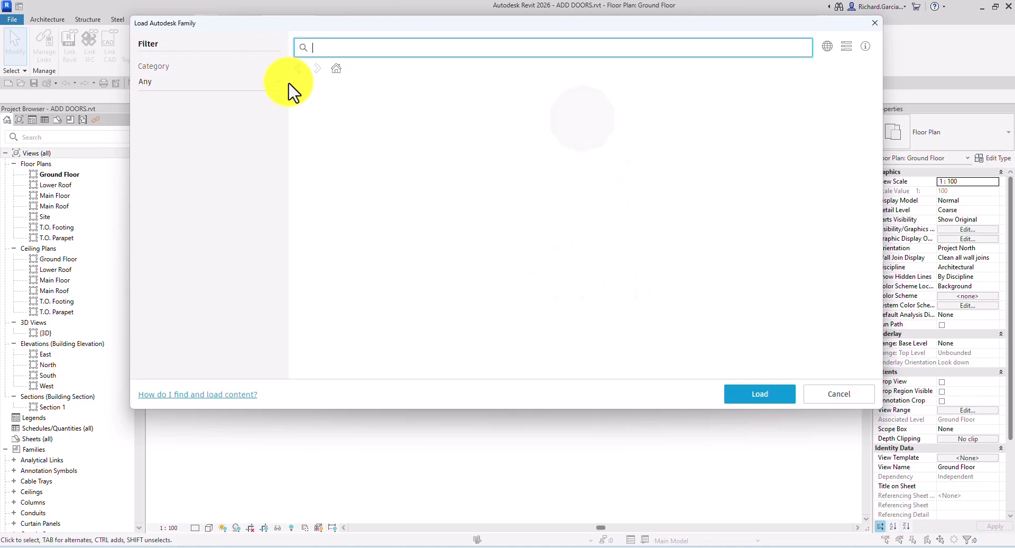
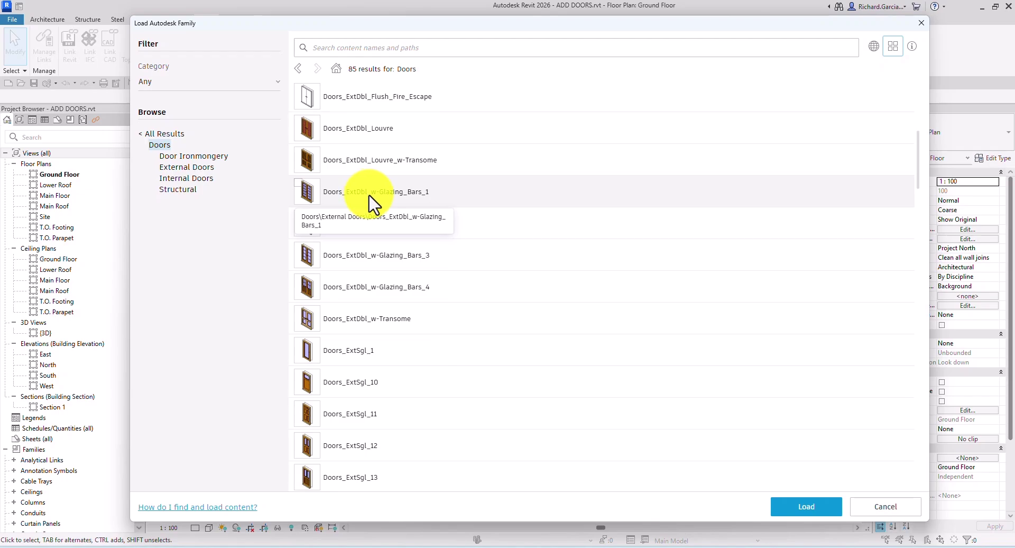
Load the Doors_ExtDbl_w-Glazing_Bars_1 and Doors_ExtSgl_1 families from the Autodesk Doors library into the project
left_click(373, 204)
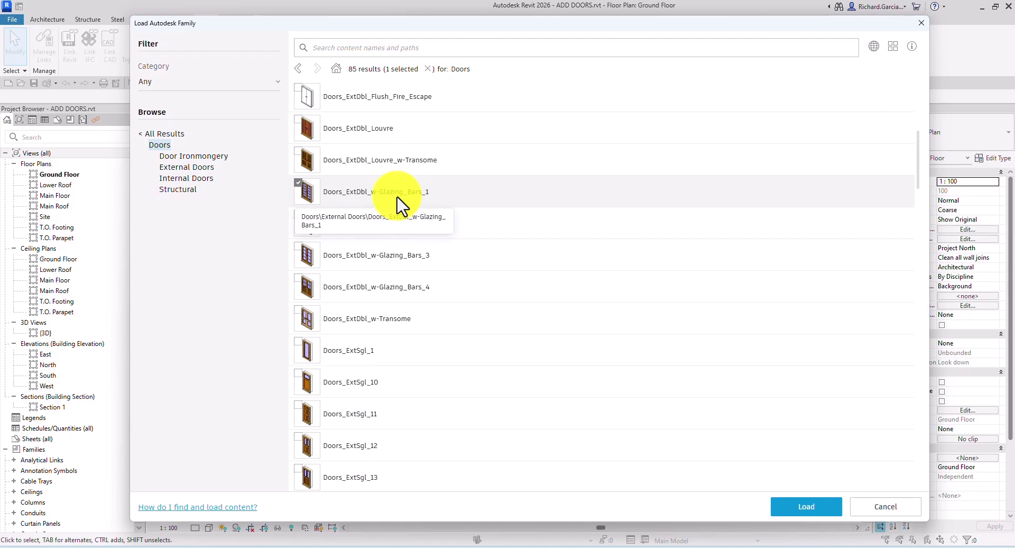
left_click(353, 365)
scroll(364, 365, "down", 5)
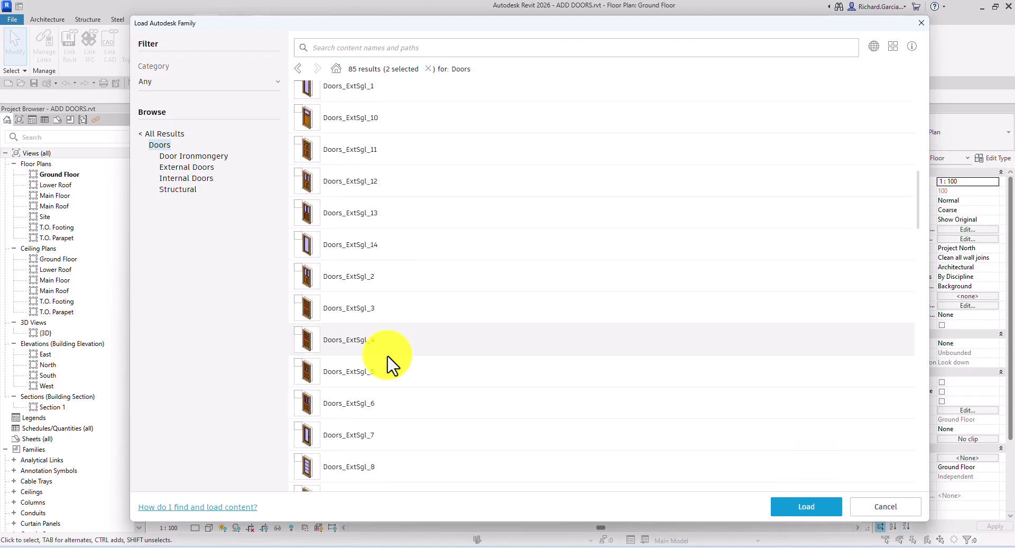
scroll(389, 365, "down", 10)
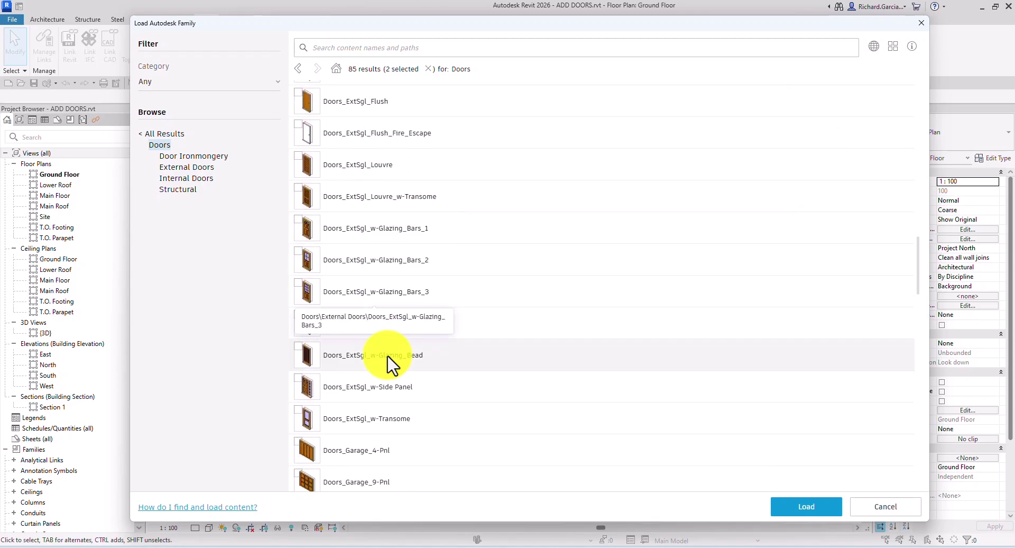
scroll(389, 365, "up", 10)
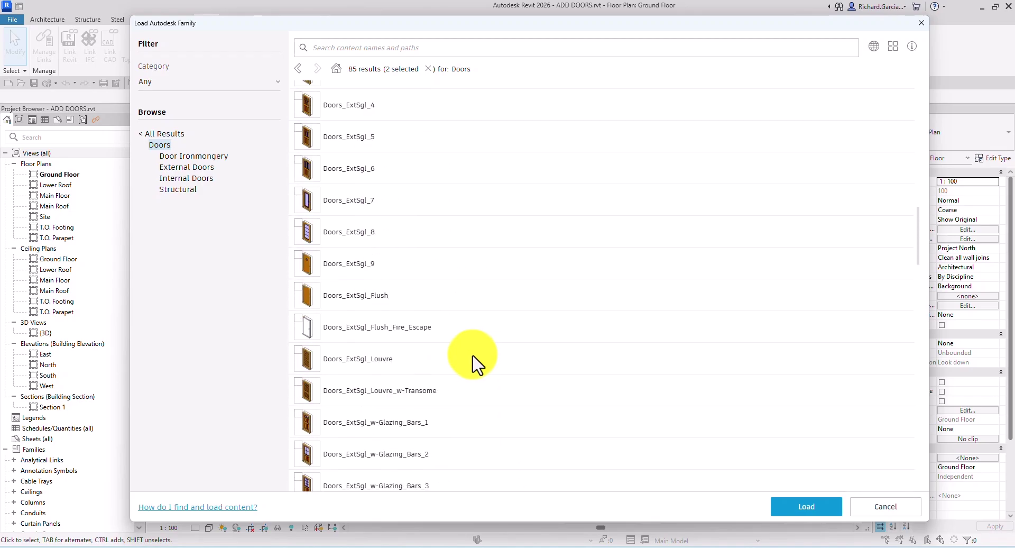
left_click(813, 512)
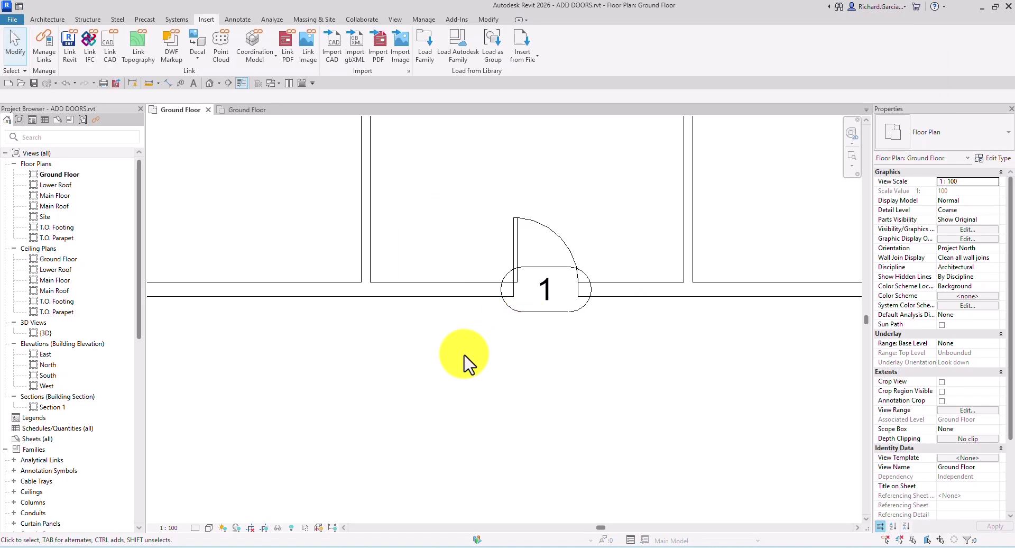
Place a Doors_ExtDbl_w-Glazing_Bars_1 1810x2110mm double door in the east exterior wall, just above the corridor wall and swinging into the room
left_click(48, 19)
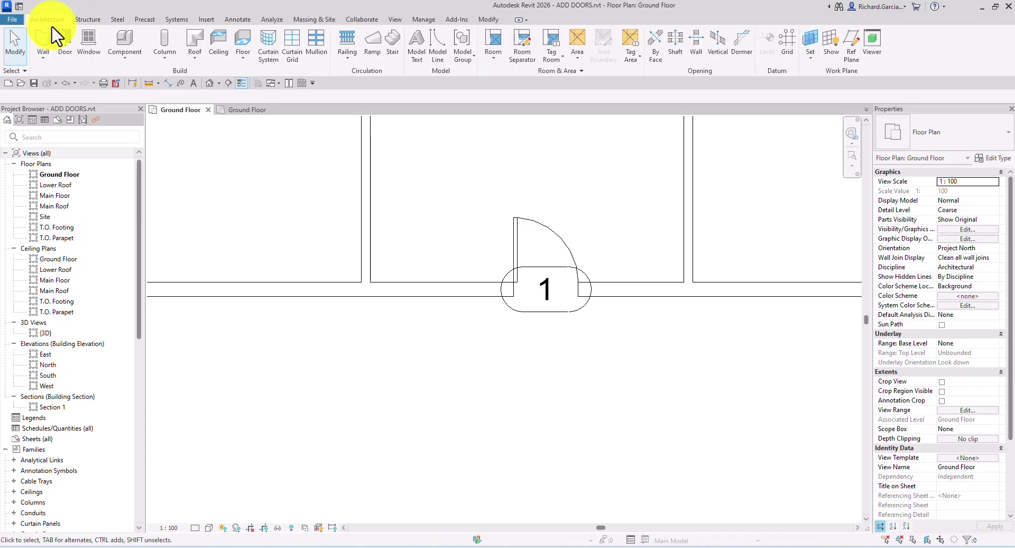
left_click(65, 40)
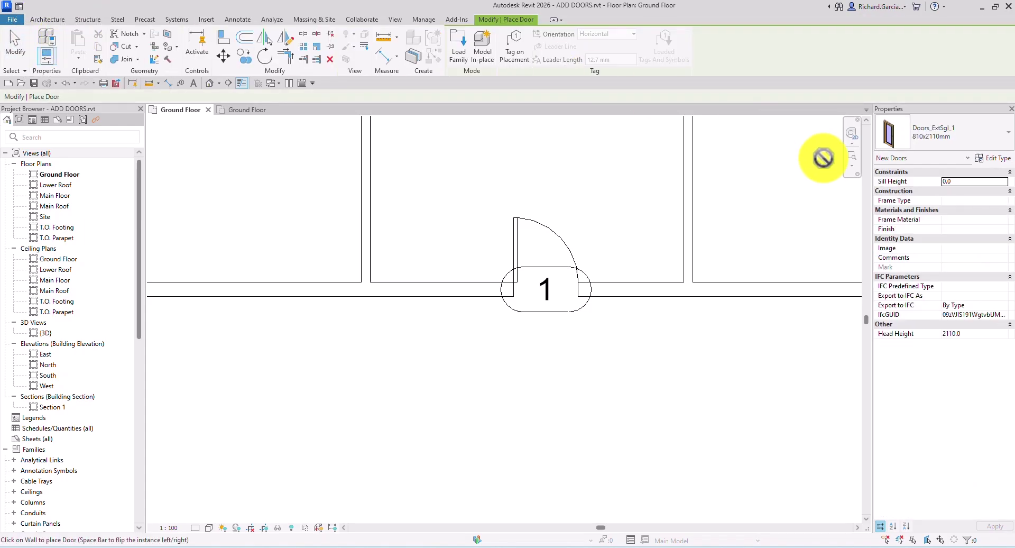
left_click(958, 135)
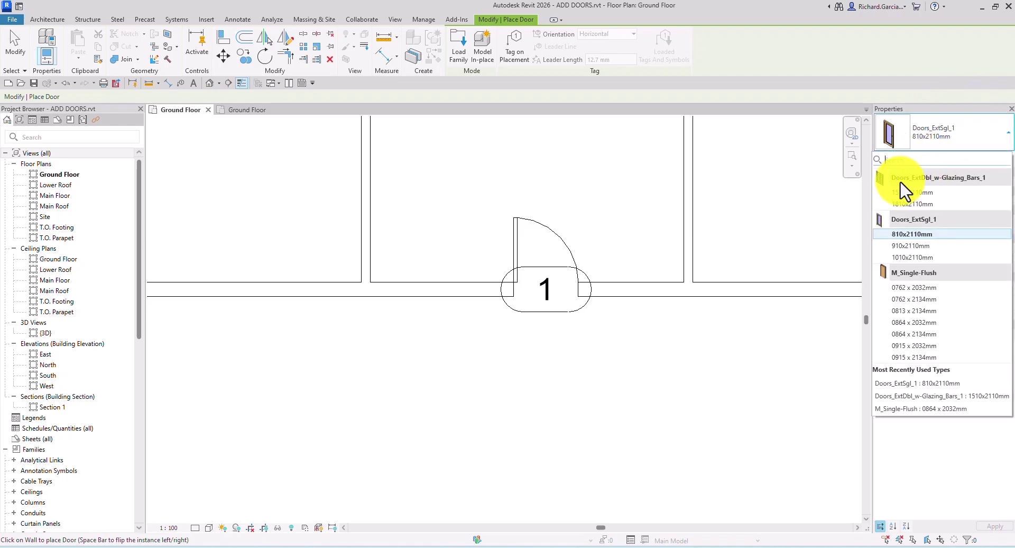
mouse_move(970, 177)
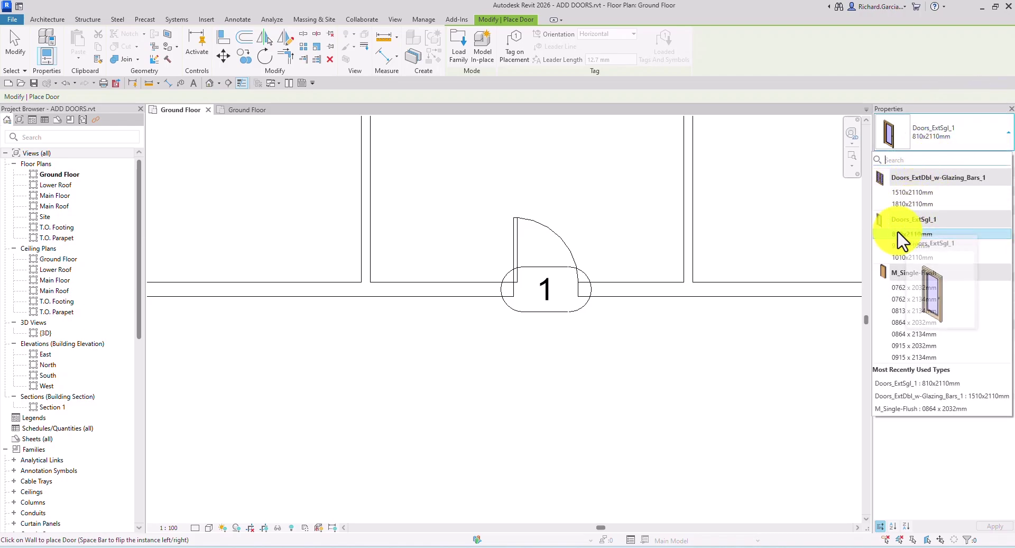
mouse_move(923, 232)
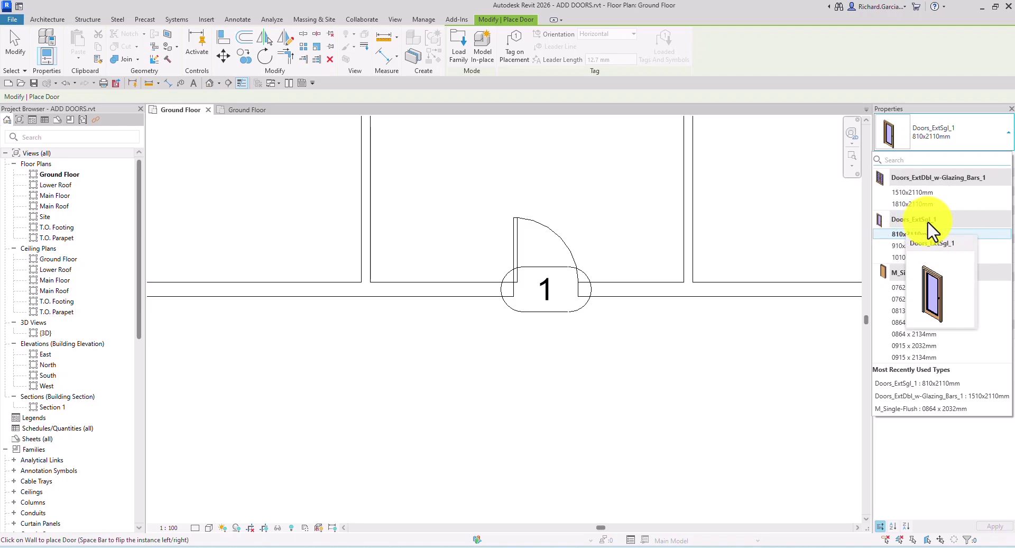
scroll(538, 320, "down", 6)
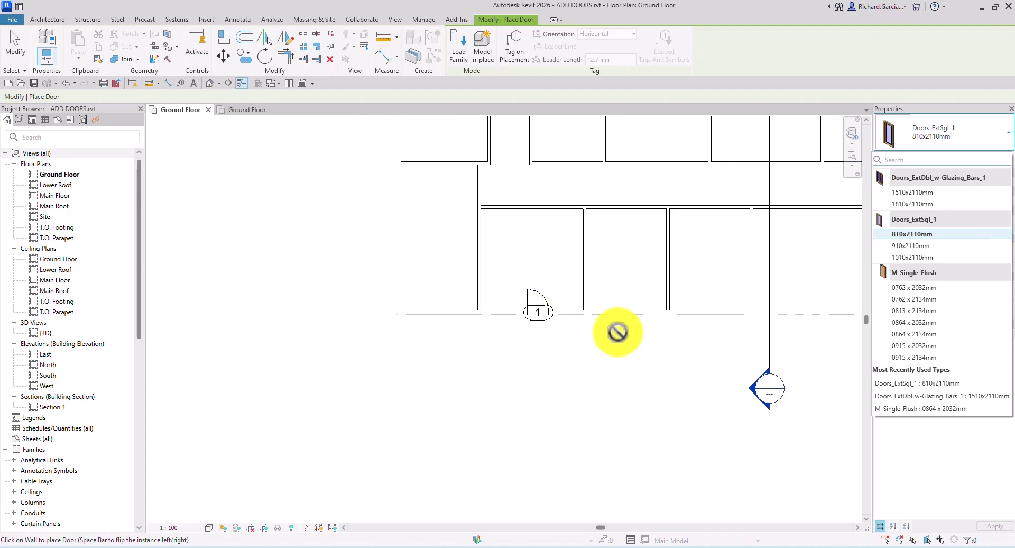
left_click(933, 139)
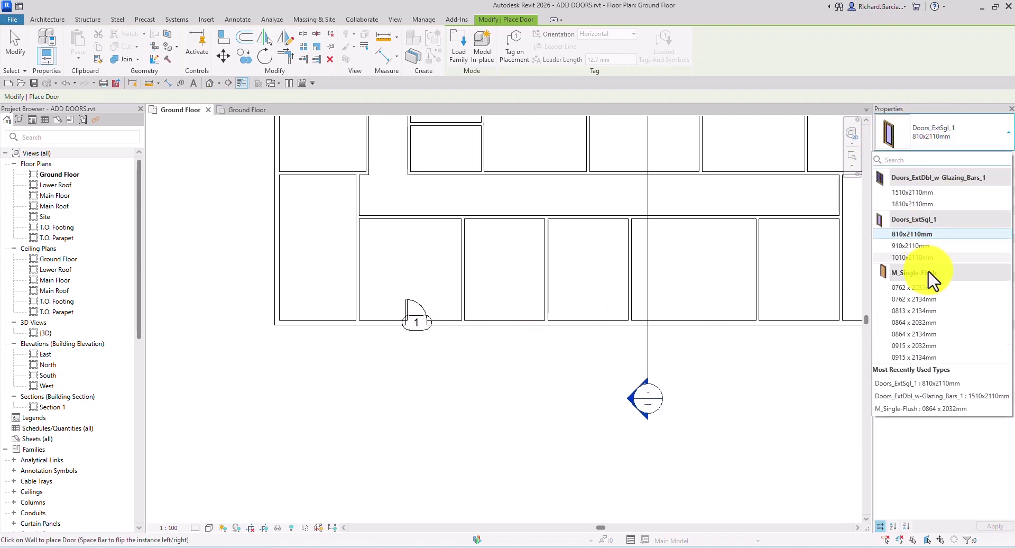
left_click(926, 231)
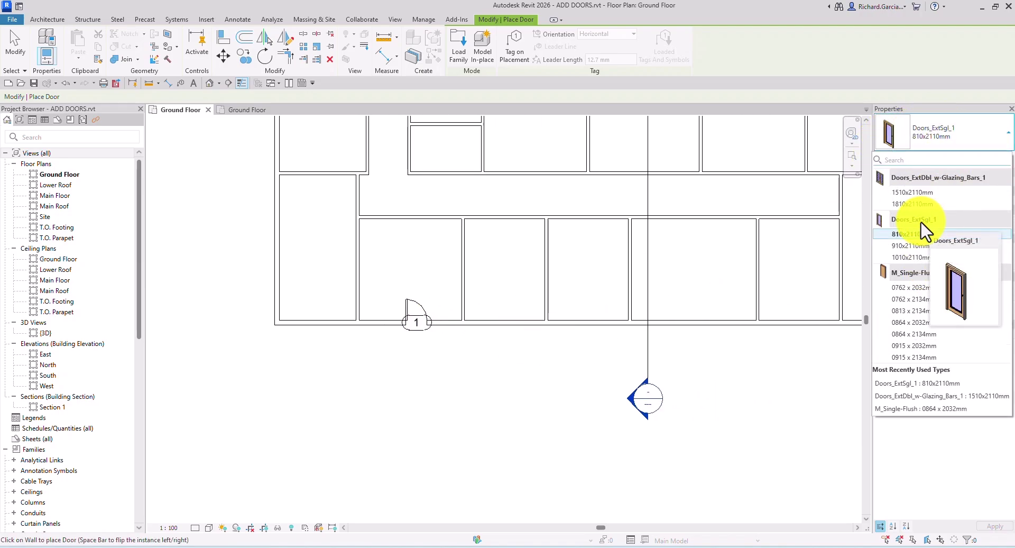
mouse_move(926, 188)
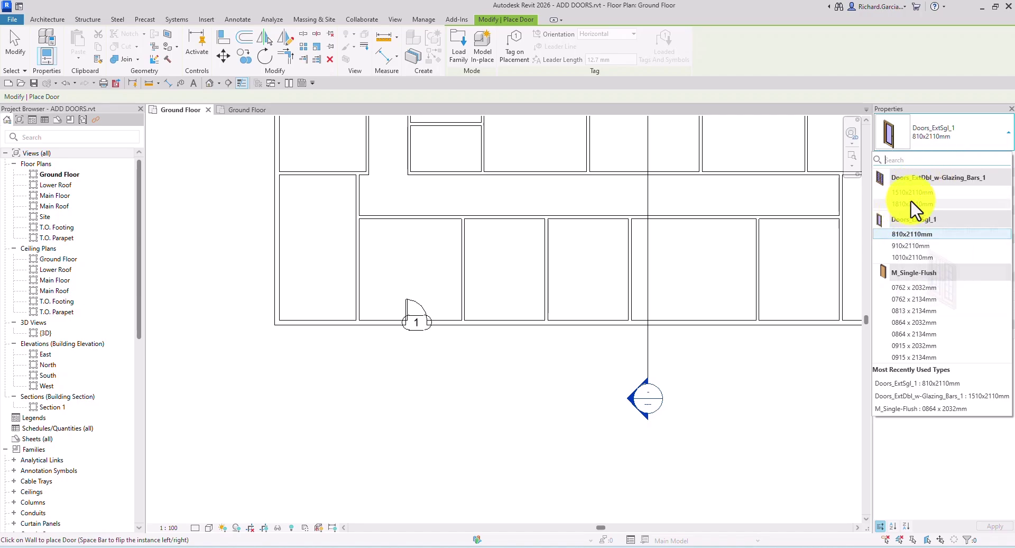
left_click(917, 204)
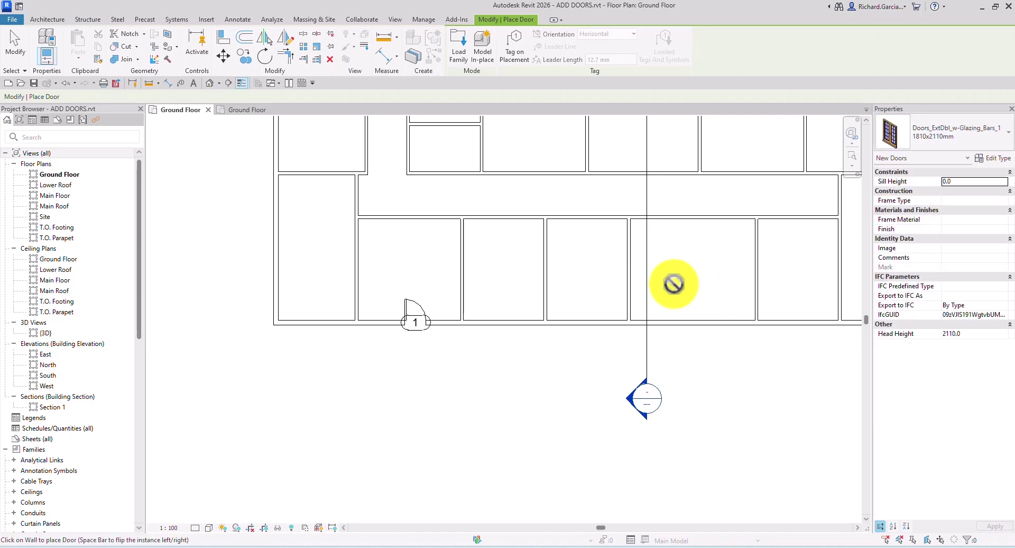
scroll(667, 279, "down", 4)
scroll(633, 290, "up", 5)
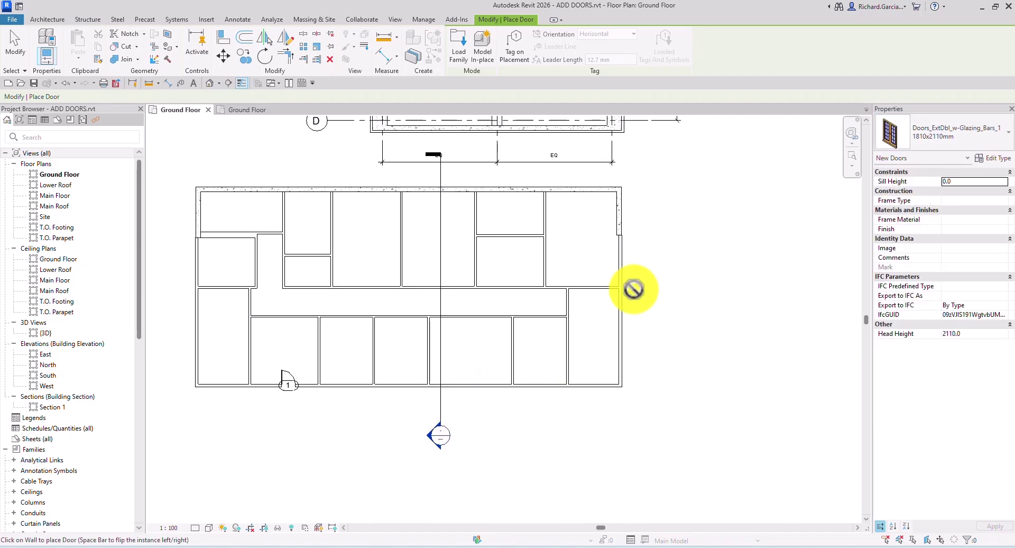
left_click(612, 242)
scroll(664, 276, "down", 3)
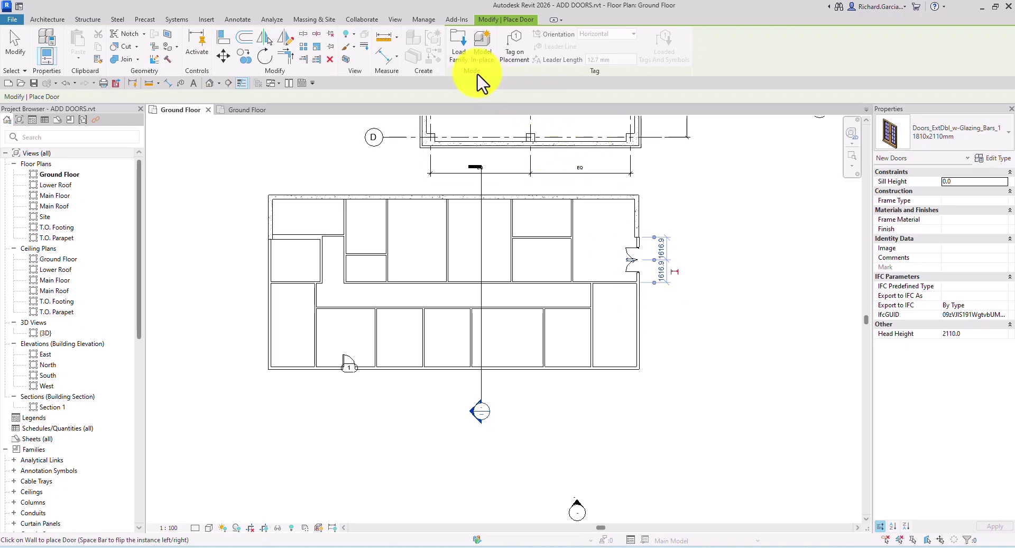
Enable Tag on Placement and place another 1810x2110mm double door centred in the west exterior wall of the small room, swinging inward
left_click(516, 67)
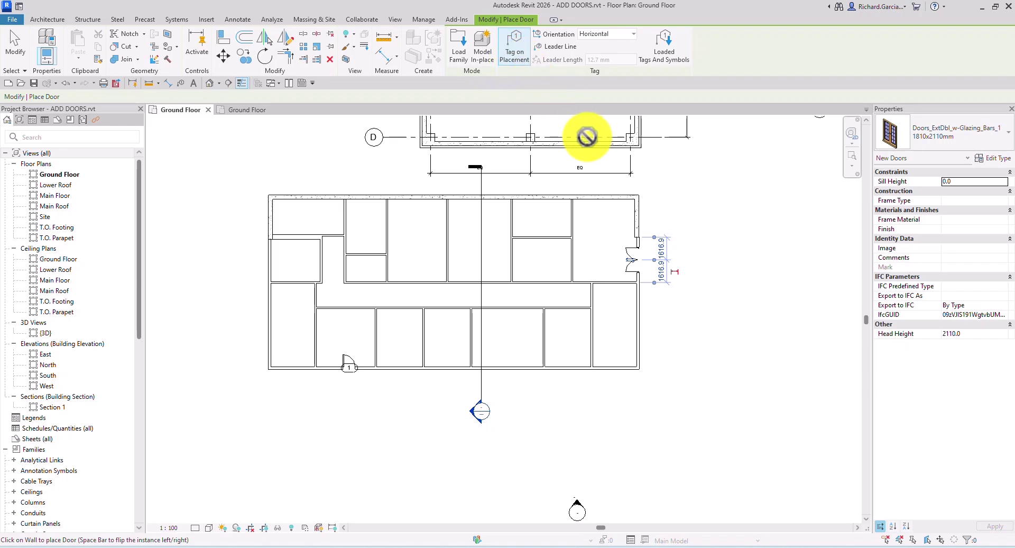
middle_click_drag(709, 333, 818, 341)
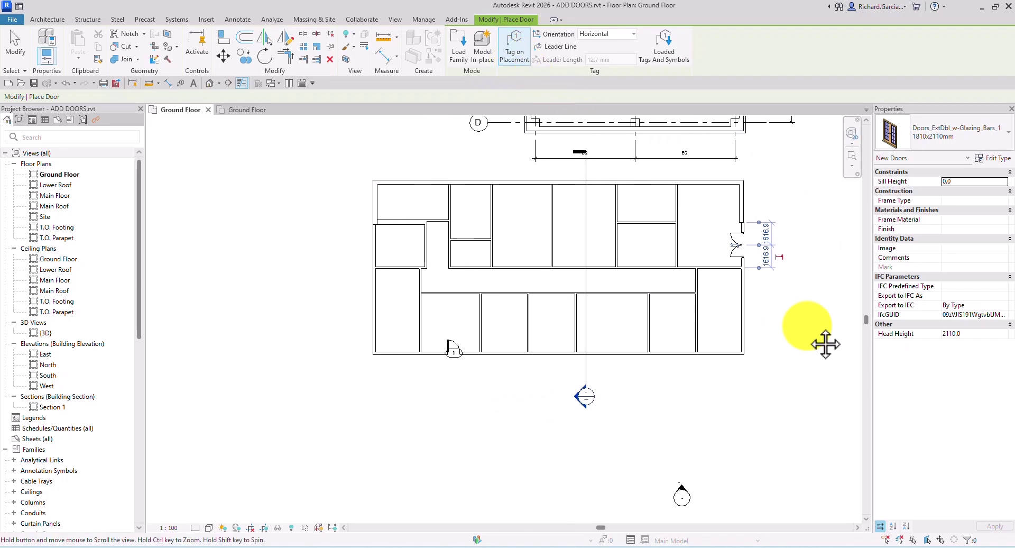
scroll(325, 250, "up", 4)
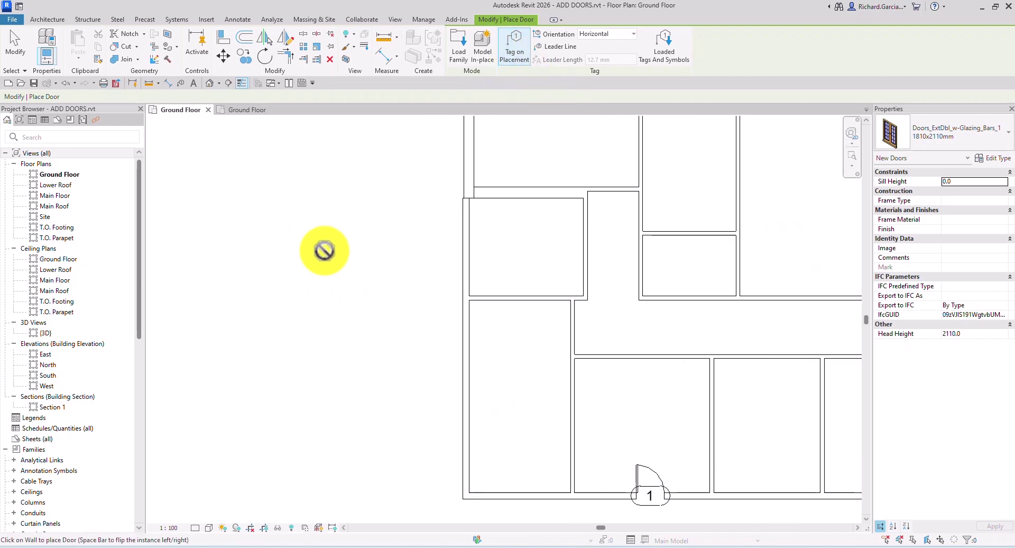
left_click(461, 253)
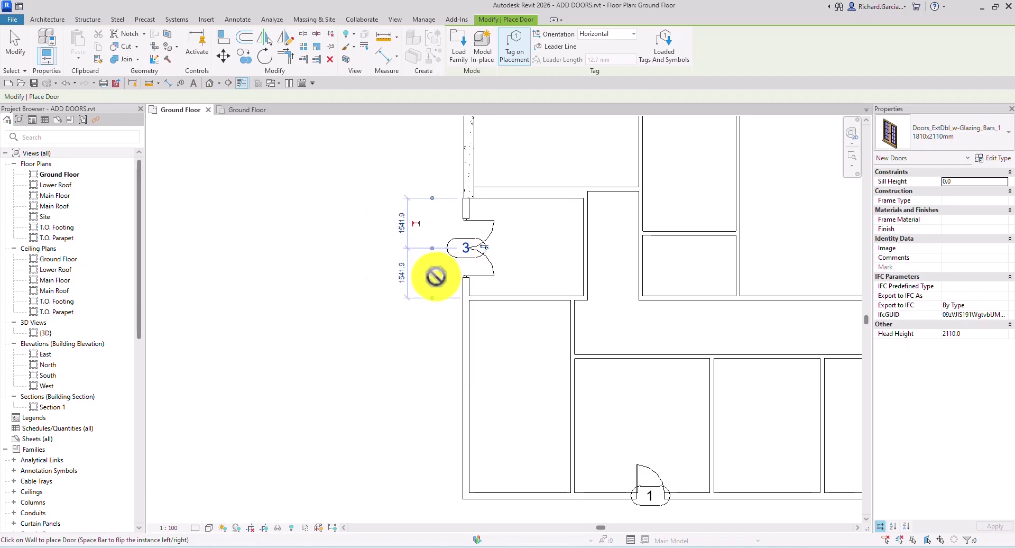
Place a tagged Doors_ExtSgl_1 910x2110mm door in the south wall of the southeast corner room, about 700 mm from its west partition
scroll(323, 283, "down", 3)
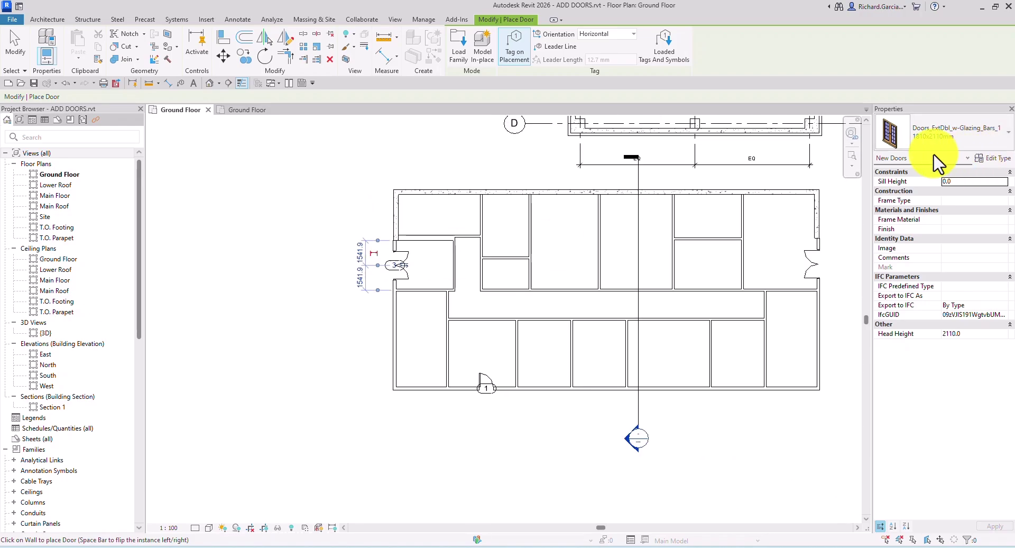
left_click(955, 135)
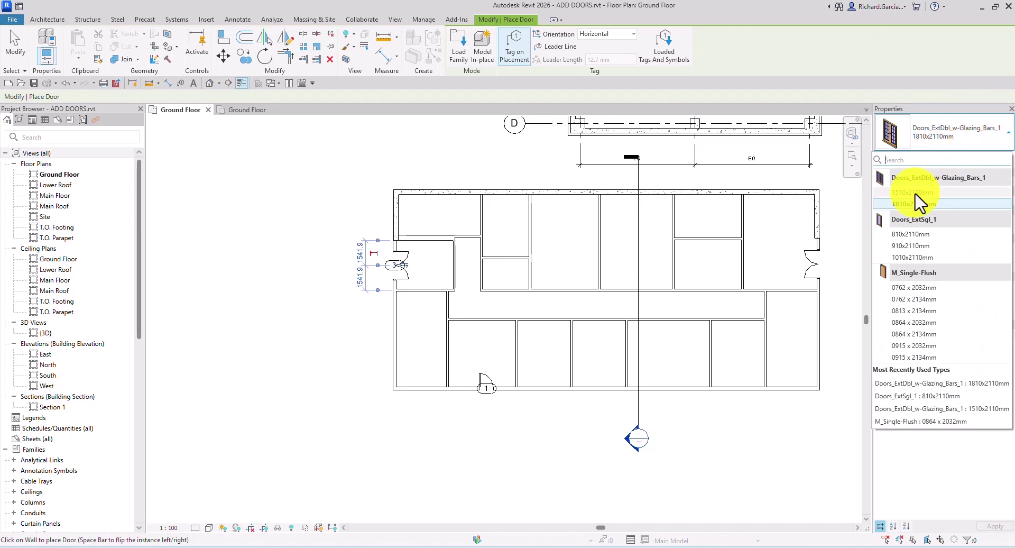
left_click(910, 247)
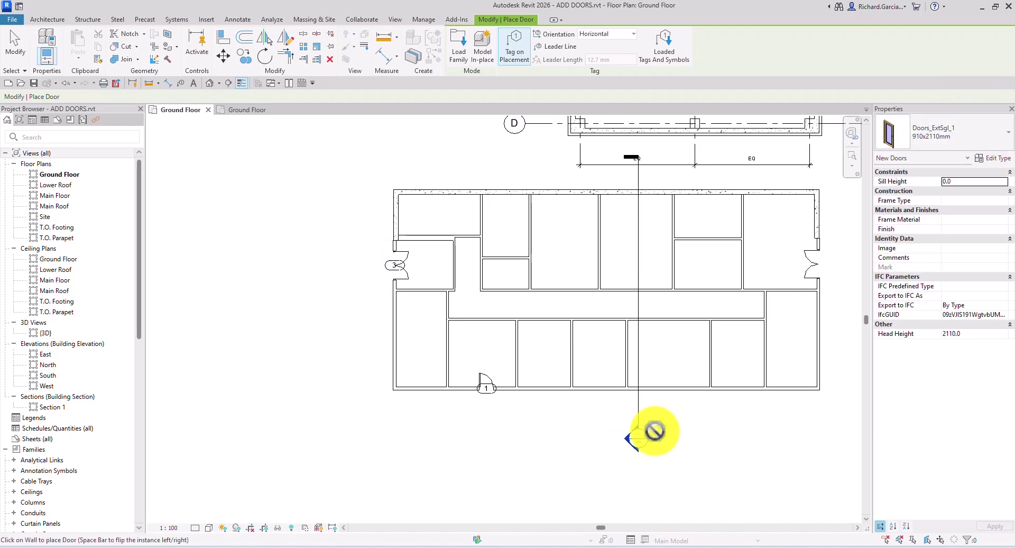
scroll(772, 386, "up", 4)
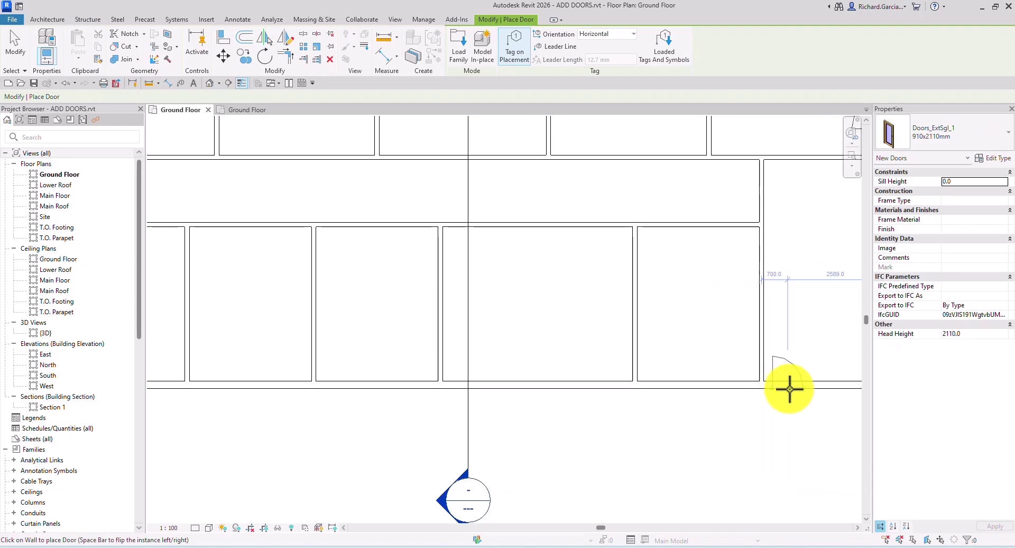
left_click(770, 399)
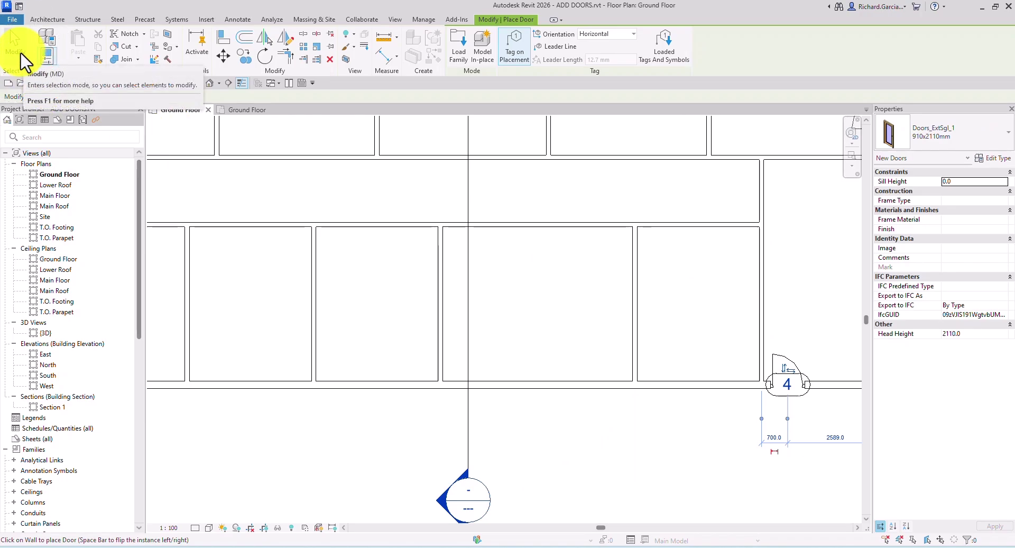
left_click(20, 52)
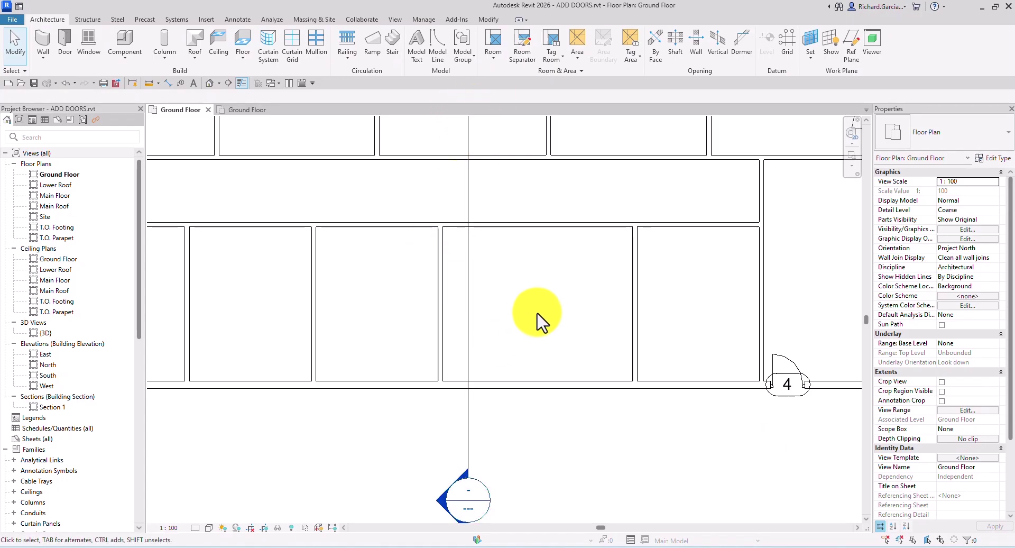
scroll(537, 320, "down", 3)
scroll(462, 333, "up", 3)
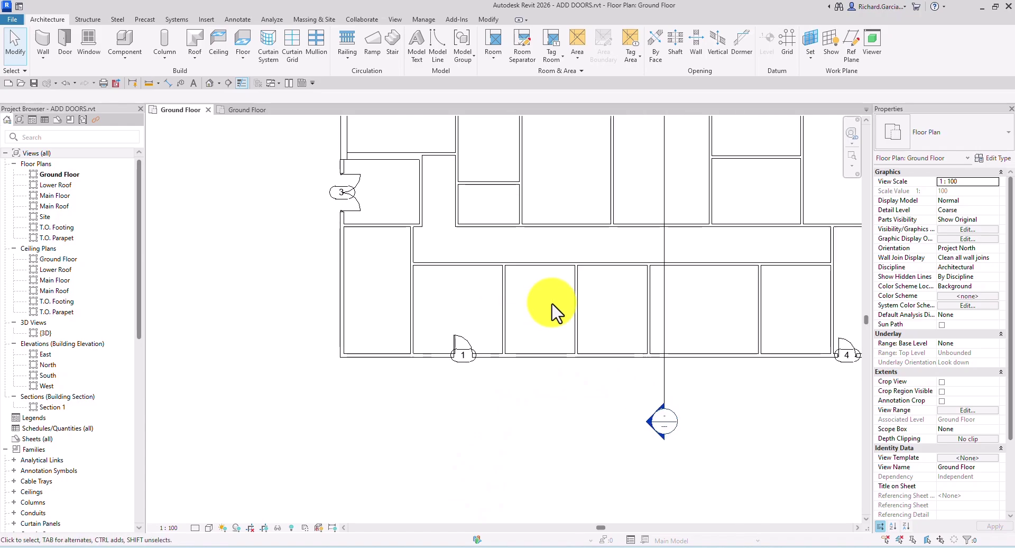
middle_click_drag(551, 312, 452, 370)
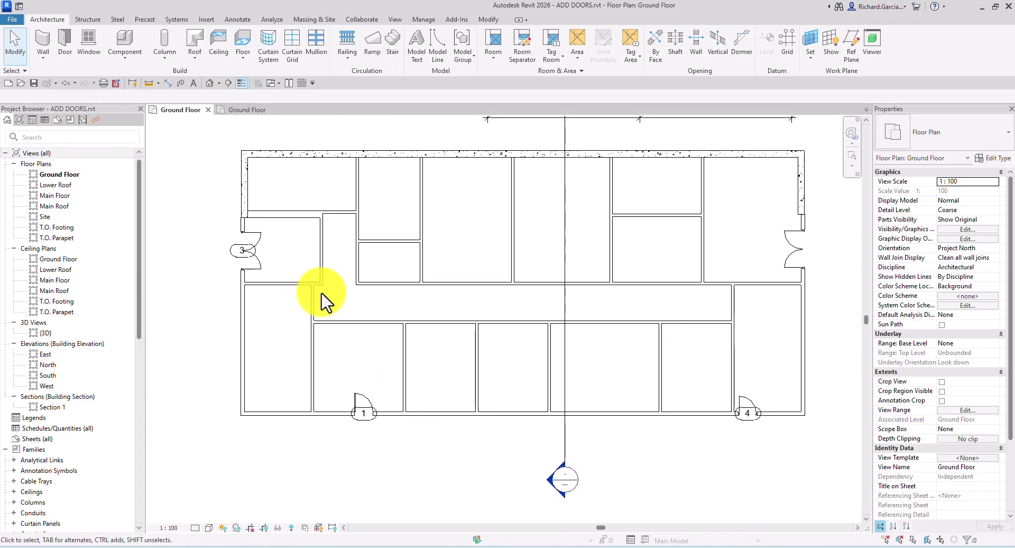
scroll(336, 404, "up", 3)
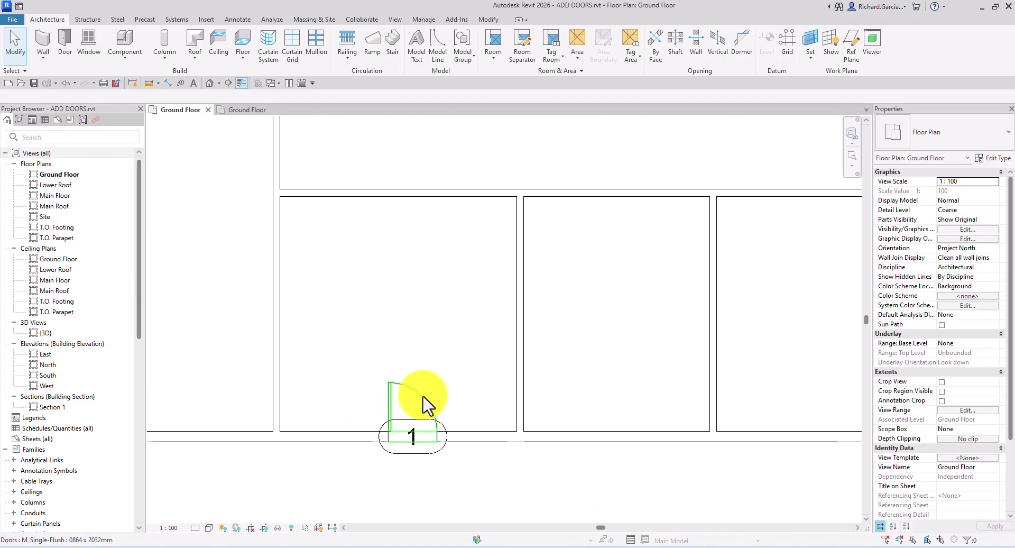
left_click(419, 393)
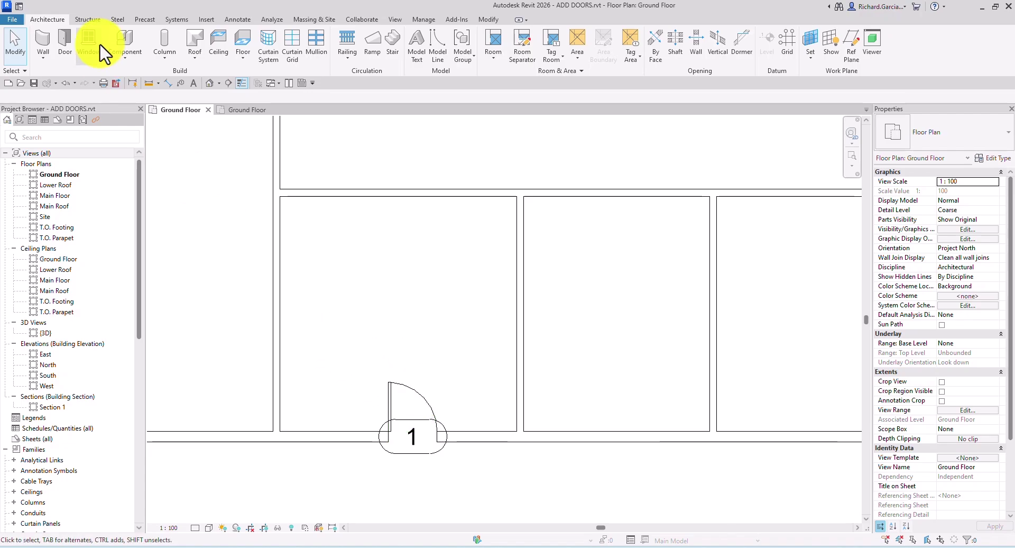
left_click(66, 44)
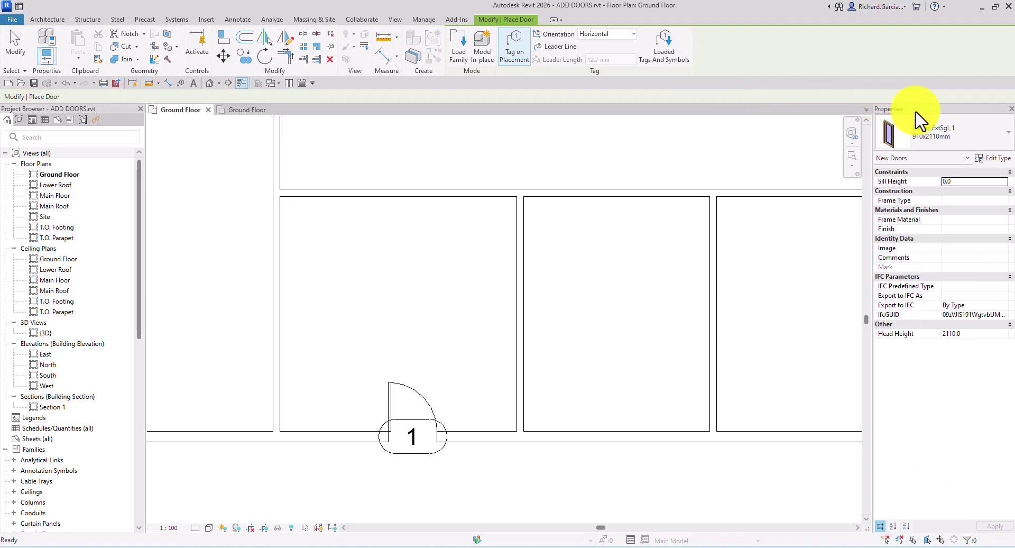
left_click(931, 129)
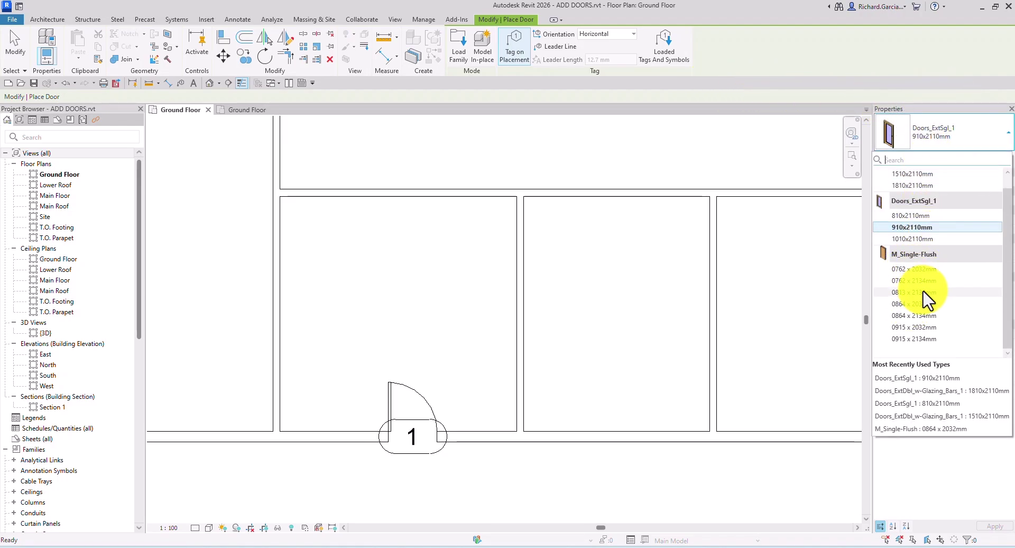
left_click(16, 47)
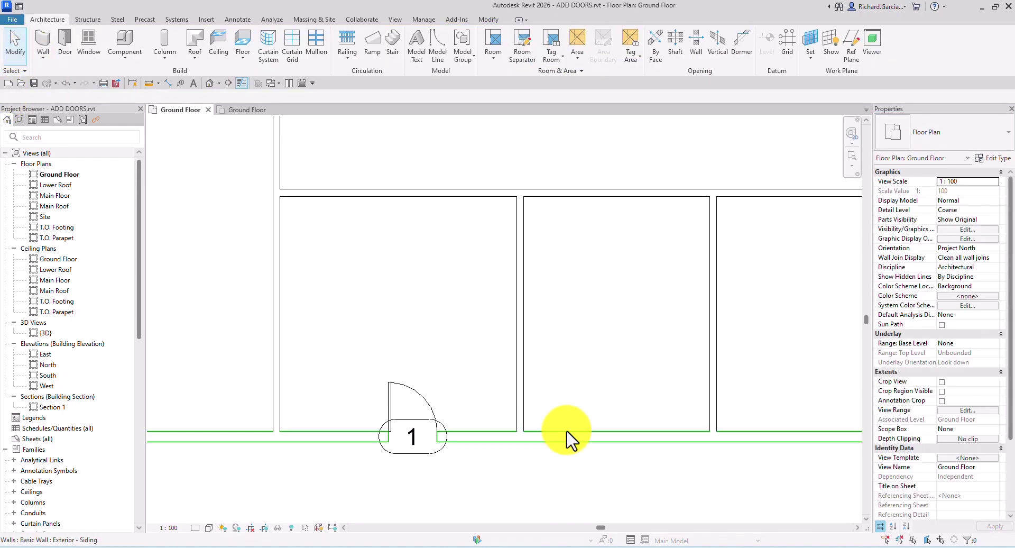
Create a similar M_Single-Flush 0864 x 2032mm door in the corridor's west end wall, 600 mm from its south wall, swinging into the corridor
left_click(415, 398)
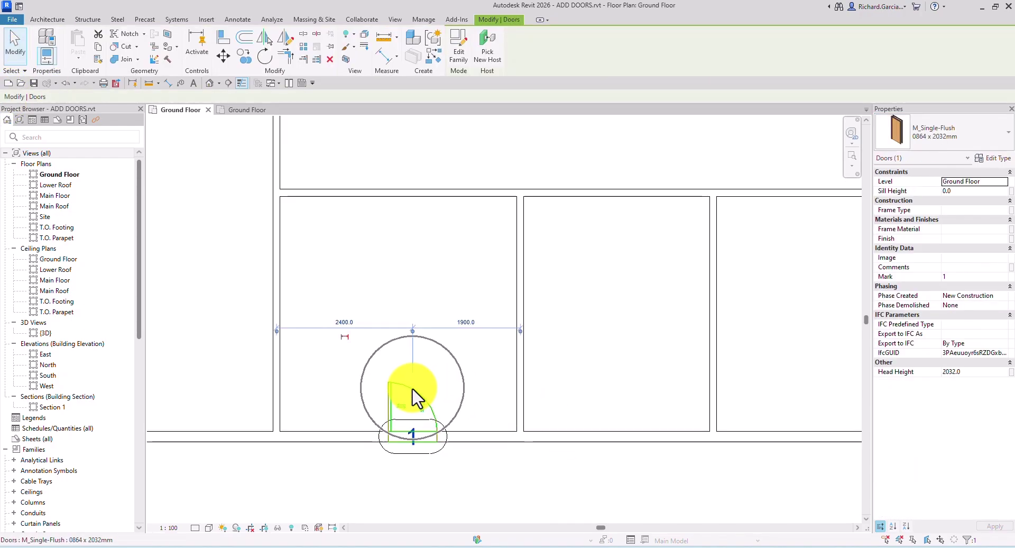
right_click(413, 388)
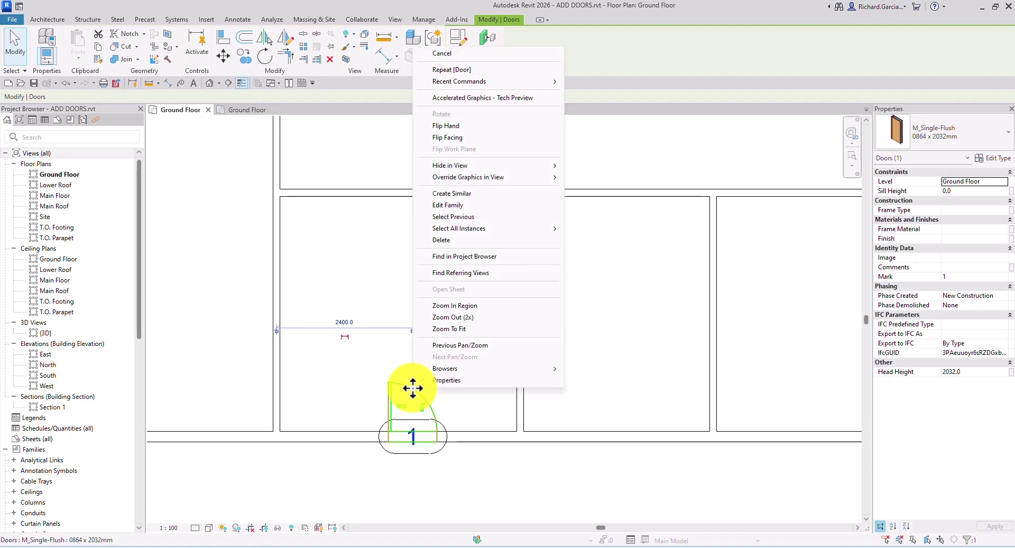
left_click(480, 196)
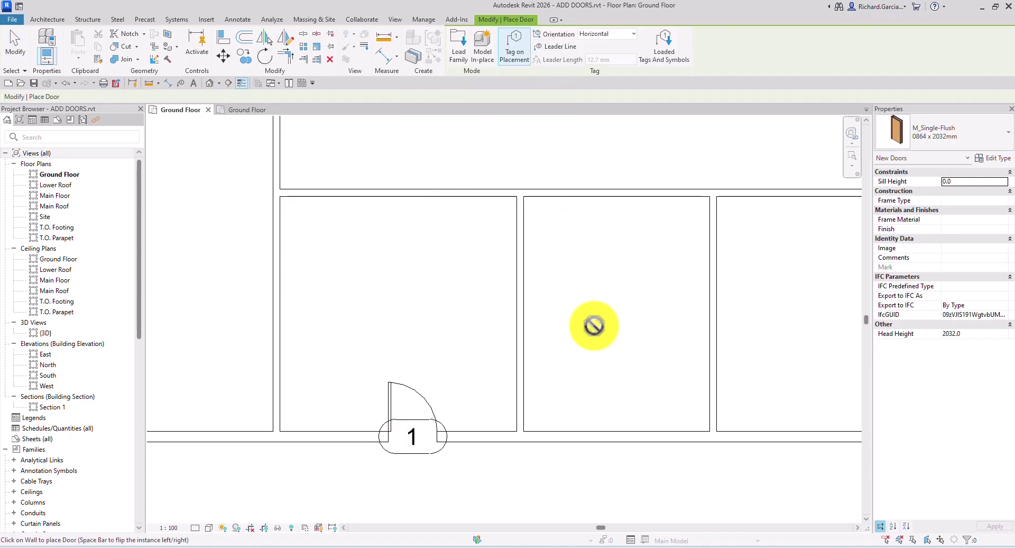
scroll(584, 312, "down", 3)
scroll(529, 259, "up", 4)
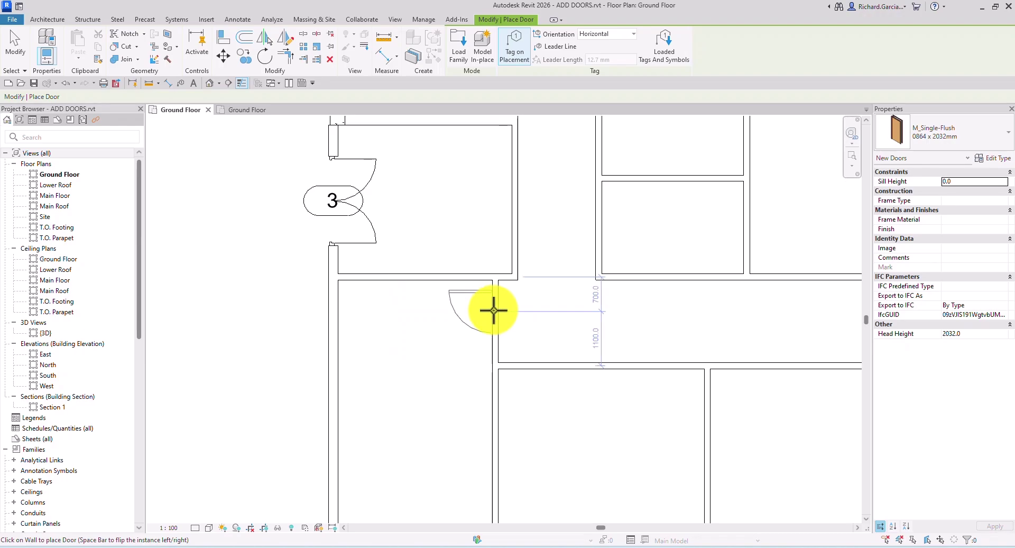
left_click(503, 335)
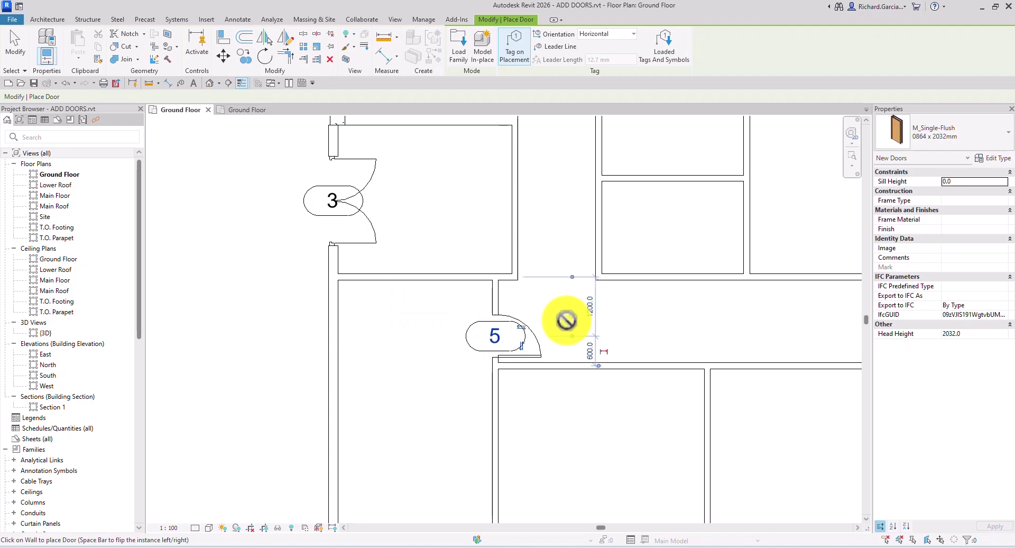
Place another tagged single-flush door at the north end of the short side passage, 600 mm from its east wall, swinging into the passage
scroll(571, 316, "down", 4)
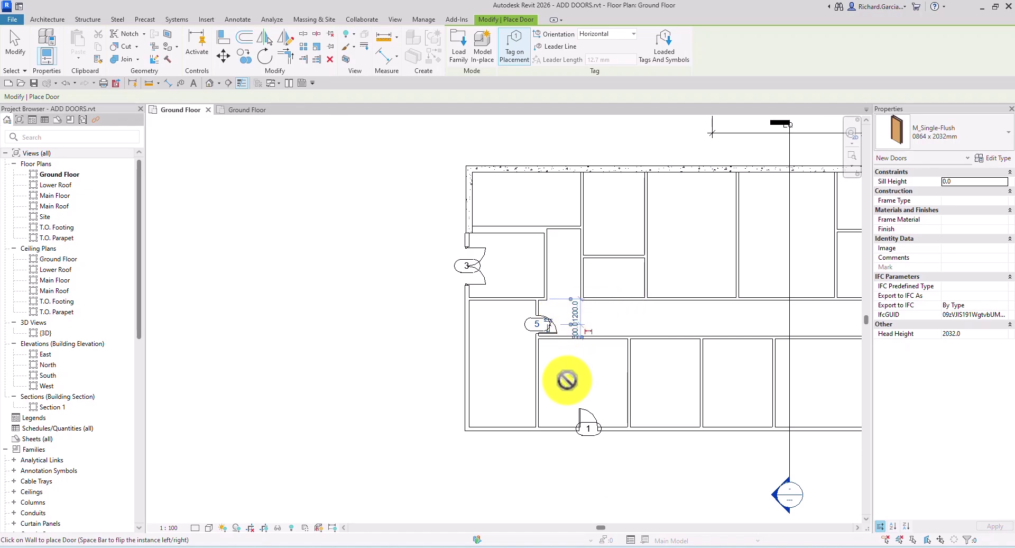
middle_click_drag(584, 367, 451, 393)
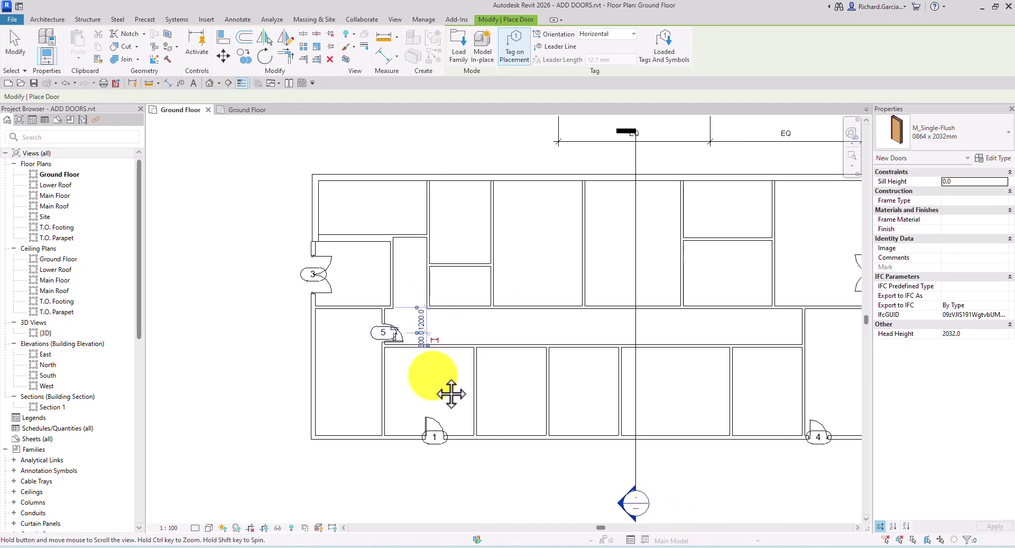
scroll(476, 233, "up", 3)
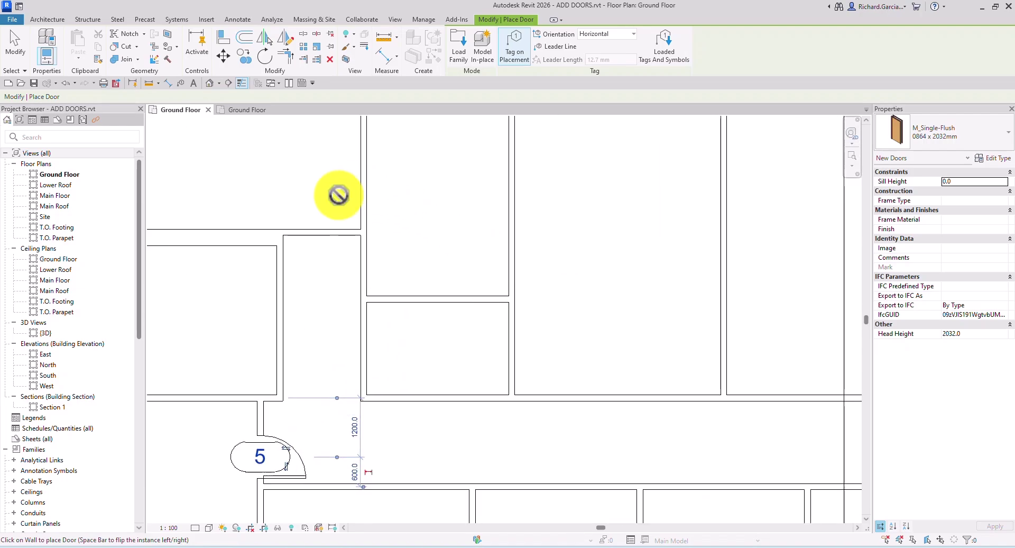
left_click(334, 232)
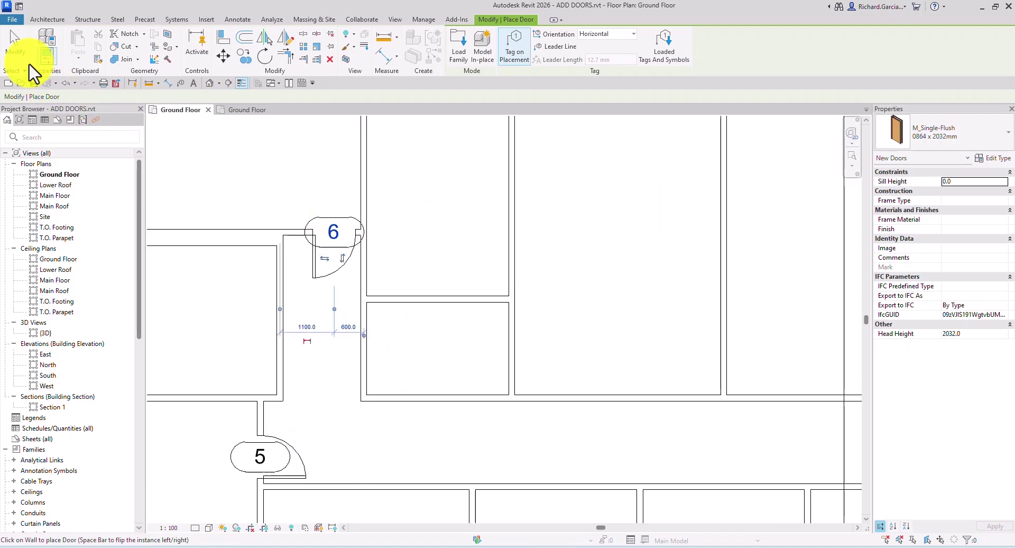
left_click(21, 50)
scroll(449, 259, "down", 5)
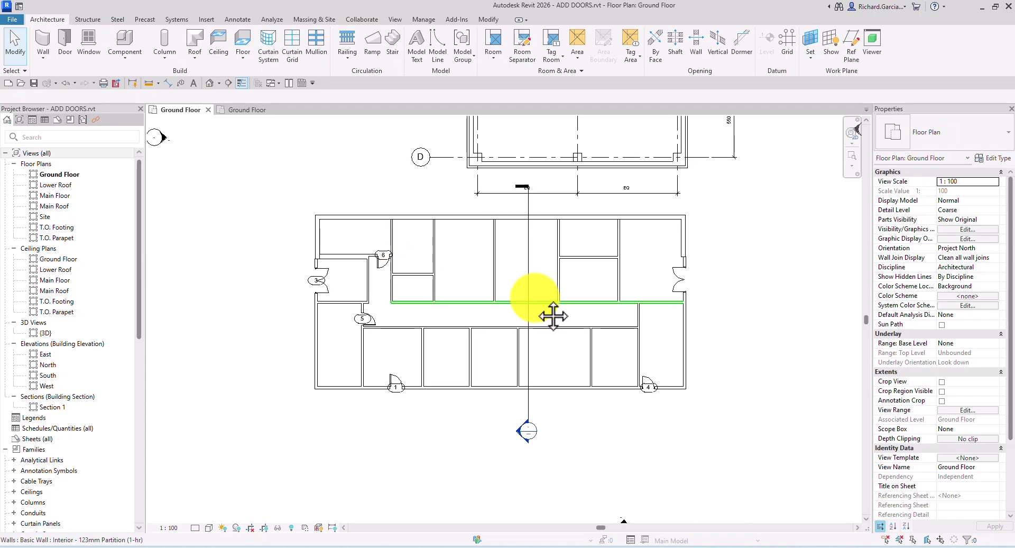
Open the default 3D view, set its detail level to Fine and visual style to Realistic, and inspect the exterior doors
left_click(209, 83)
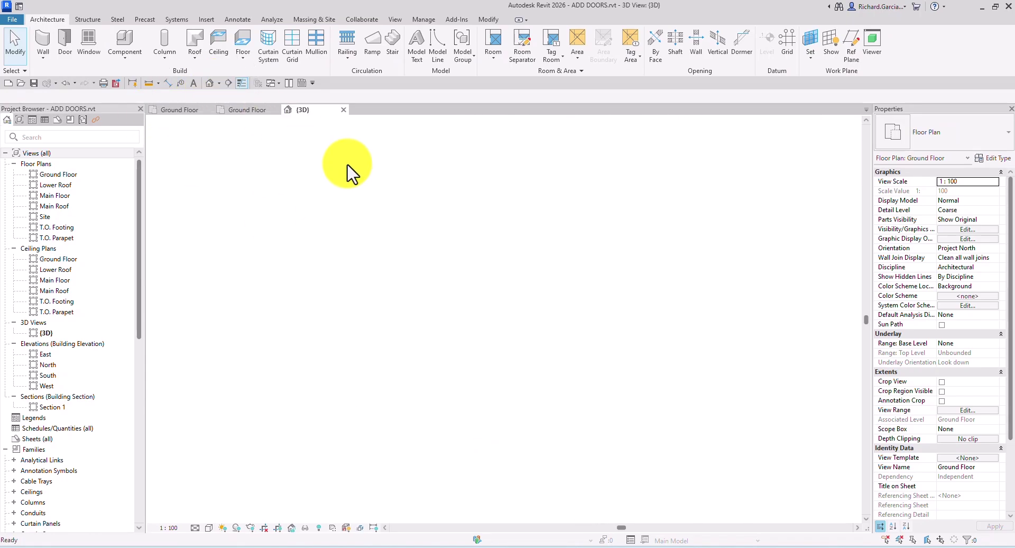
middle_click_drag(503, 358, 370, 413, "shift")
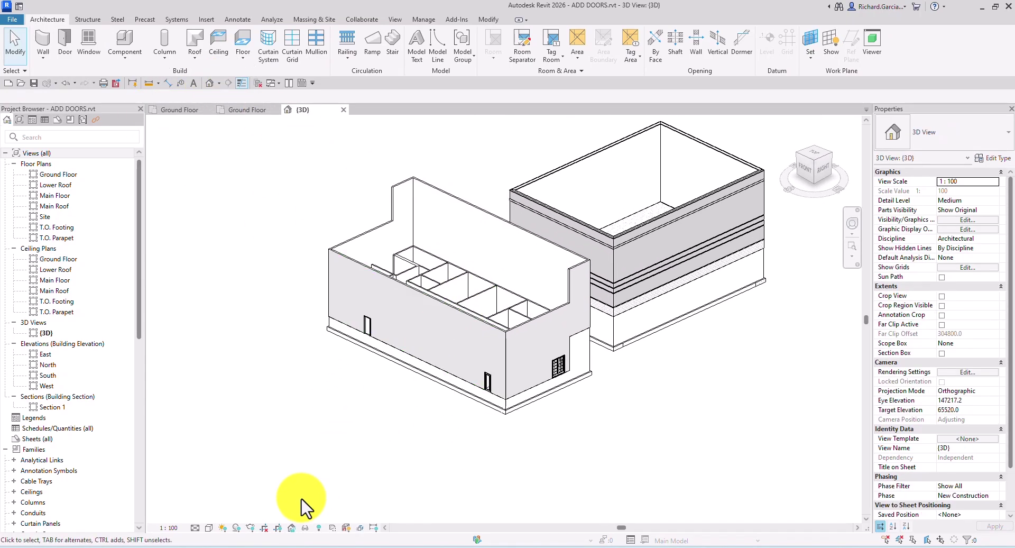
left_click(196, 527)
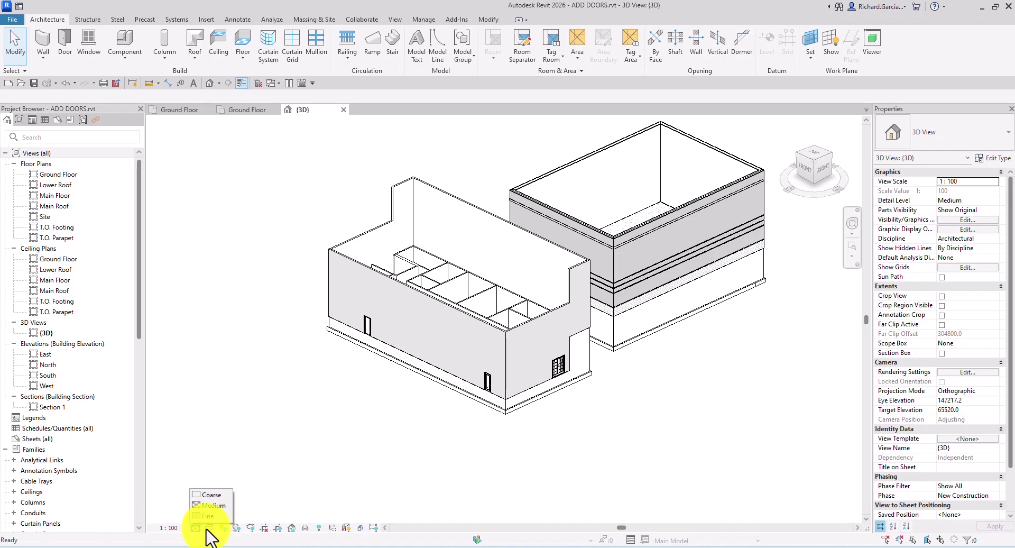
left_click(207, 516)
left_click(210, 528)
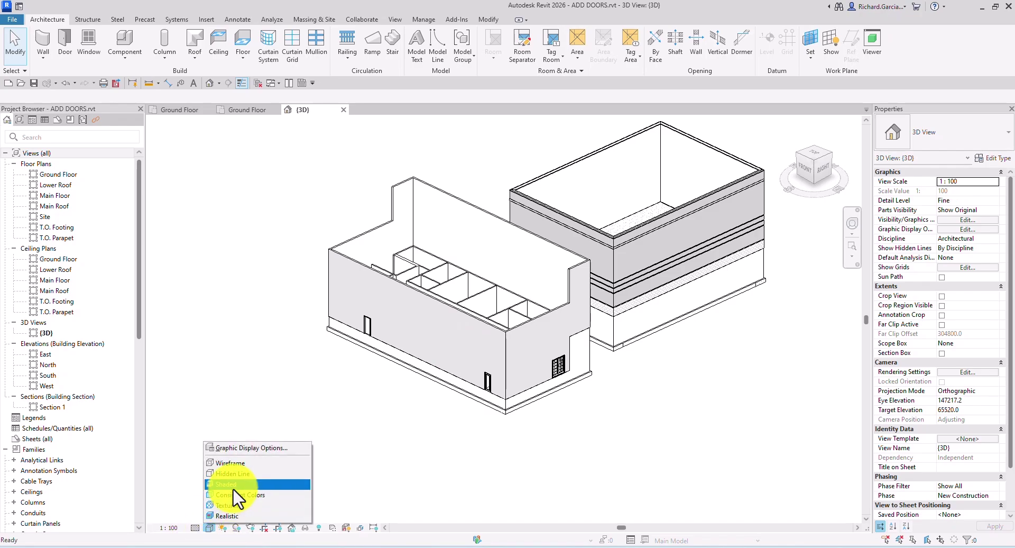
left_click(227, 516)
scroll(516, 381, "up", 5)
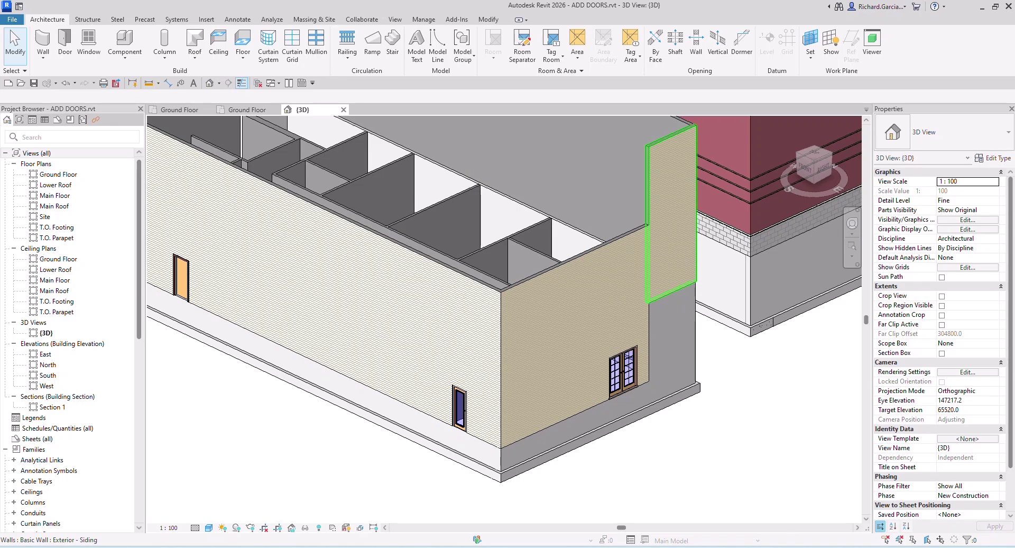
Switch to the Ground Floor plan of ADD WINDOWS.rvt and focus on the building's southwest rooms
left_click(179, 110)
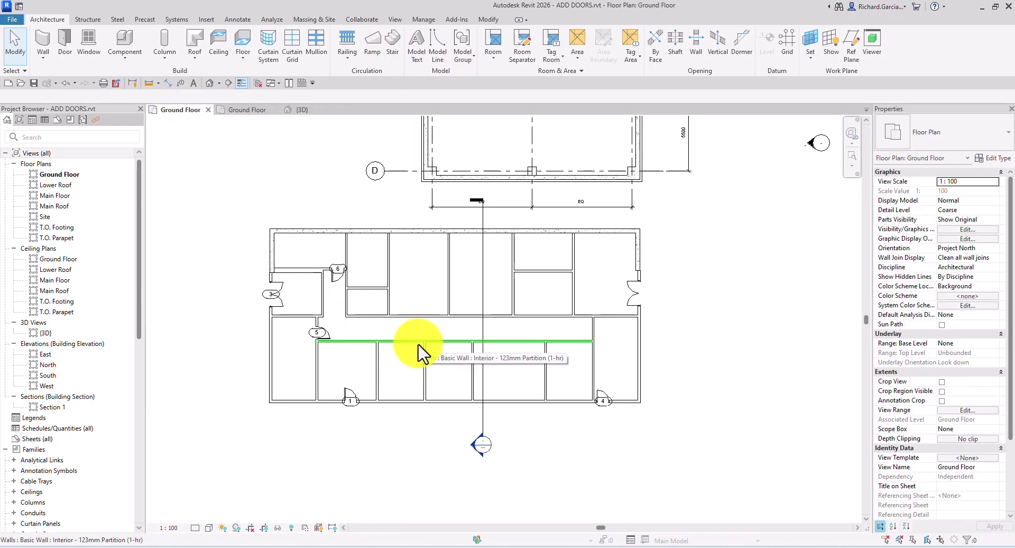
left_click(247, 110)
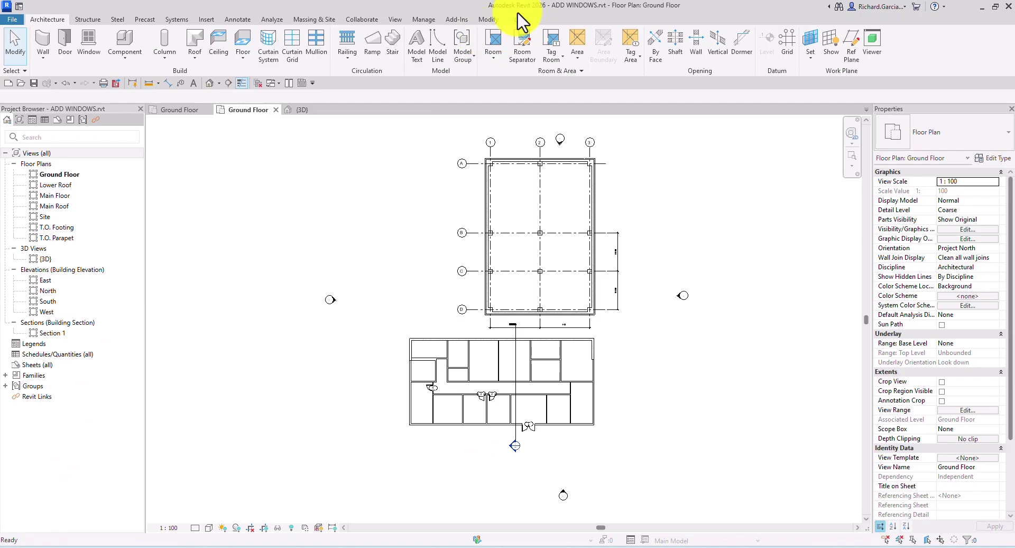
scroll(456, 447, "up", 10)
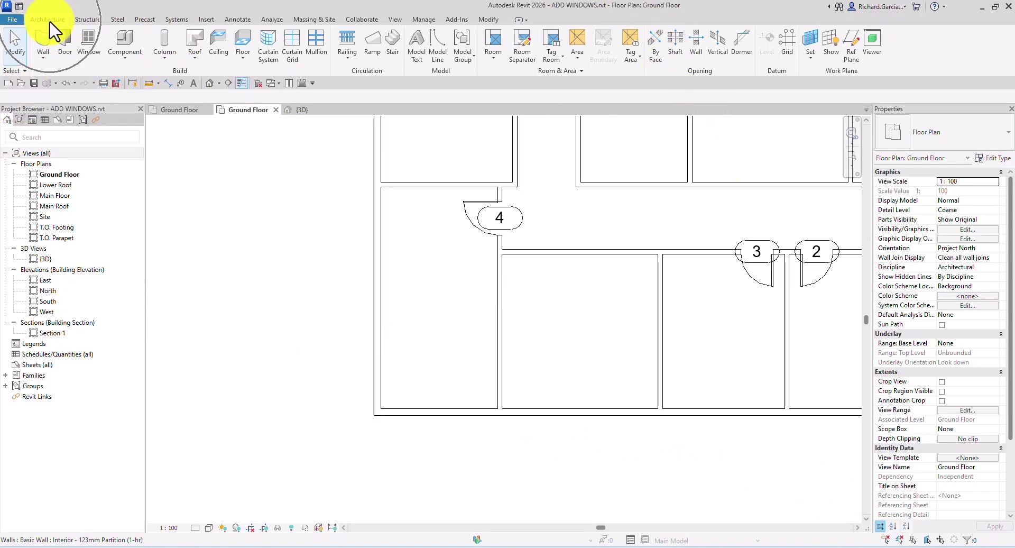
Place an m_Window 610mm W window in the southwest room's south exterior wall, 1000 mm from the east partition
left_click(95, 44)
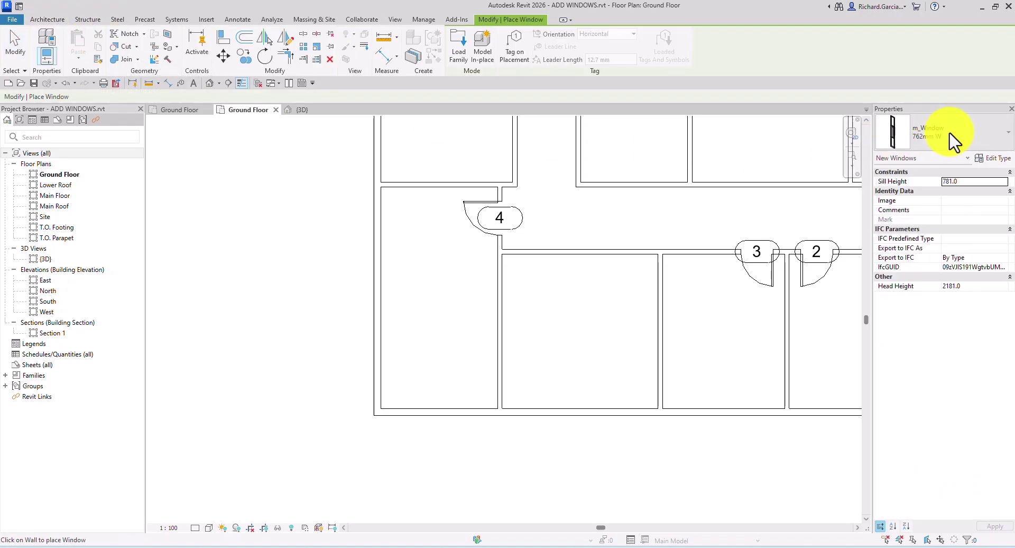
left_click(956, 142)
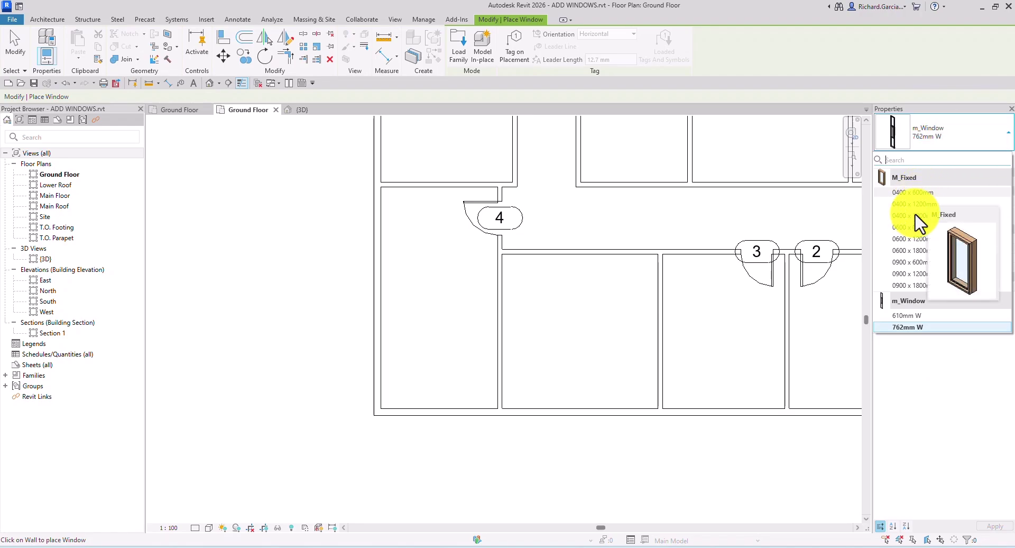
left_click(906, 315)
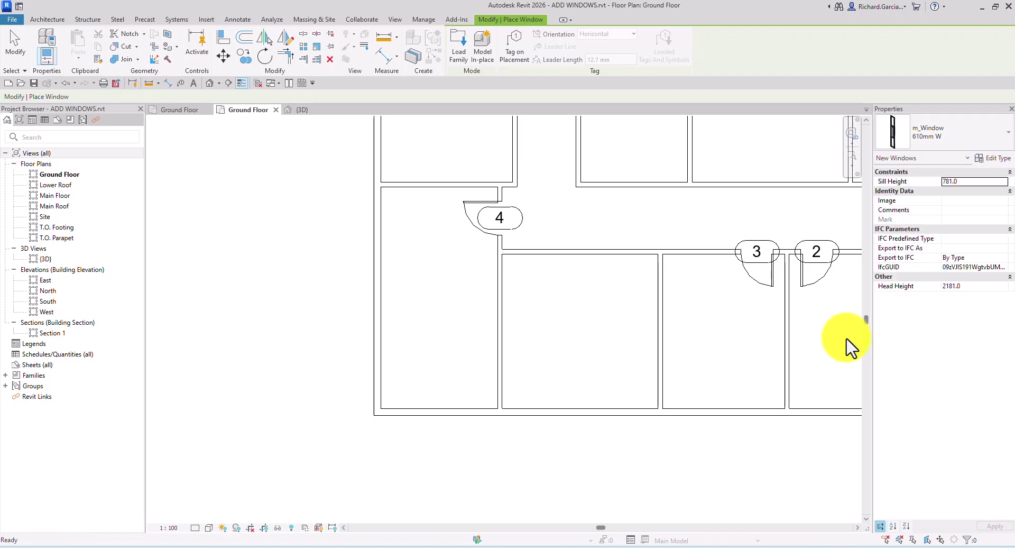
scroll(460, 430, "up", 2)
scroll(460, 429, "up", 1)
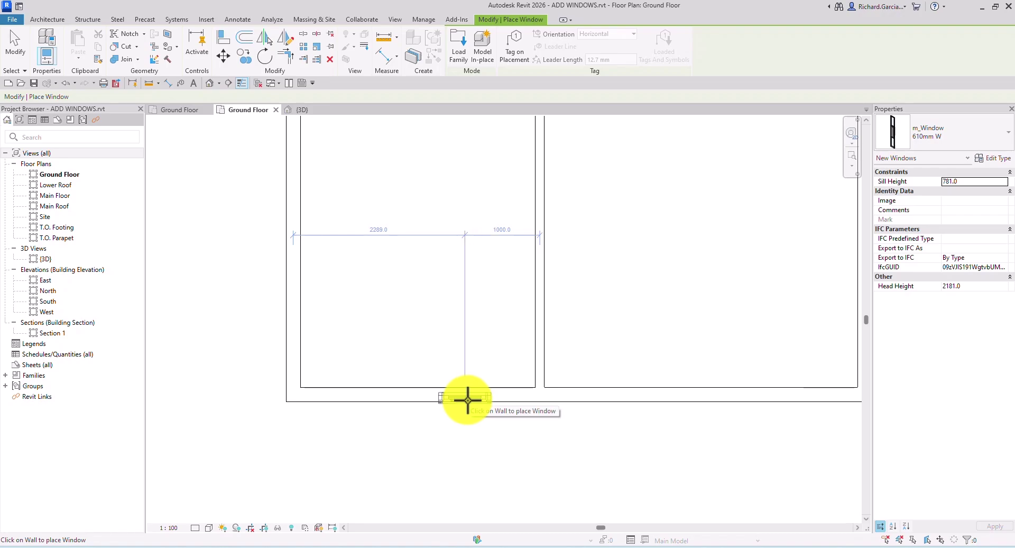
left_click(465, 399)
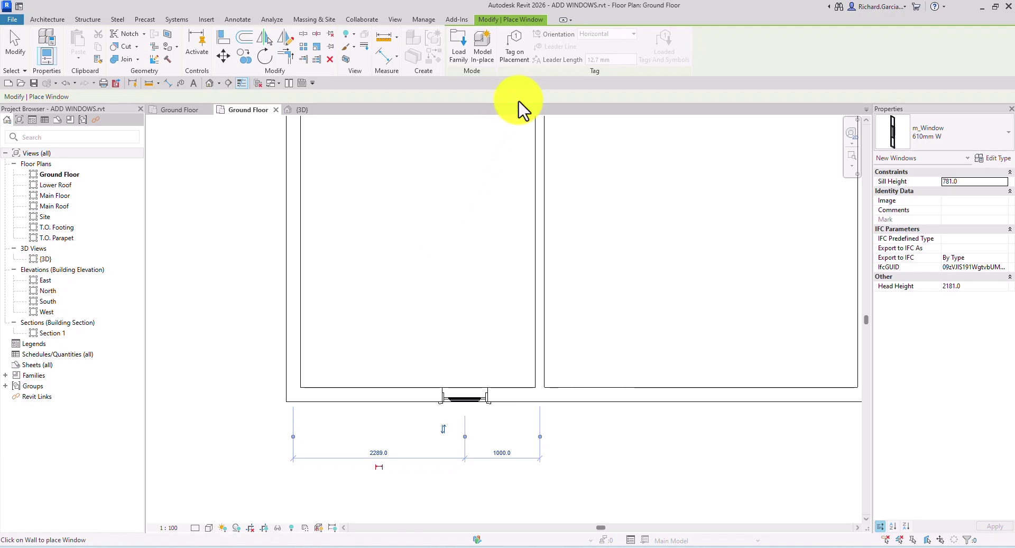
Enable Tag on Placement and place a second 610mm W window in the adjacent room's south wall, 1200 mm east of the partition
left_click(515, 54)
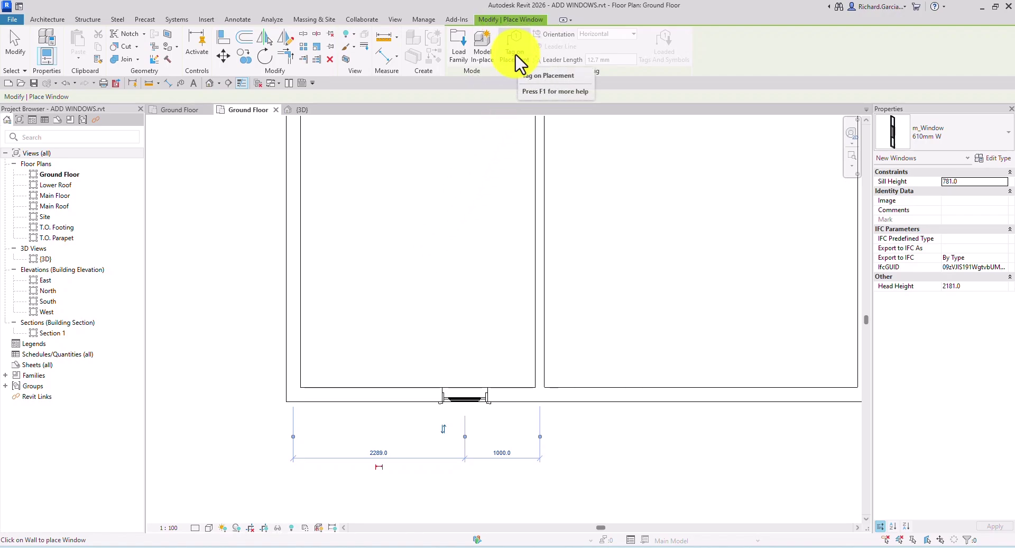
left_click(515, 54)
left_click(516, 54)
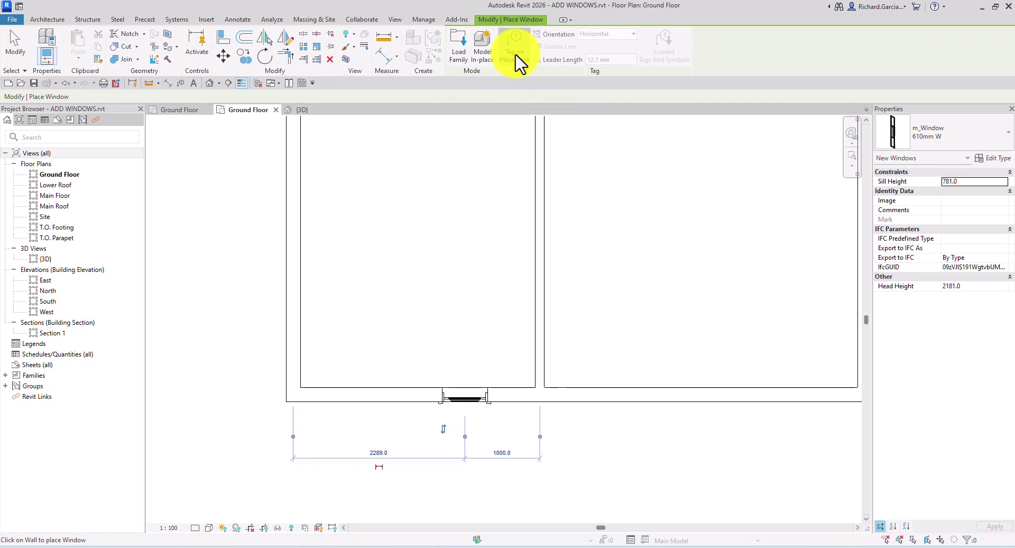
left_click(515, 54)
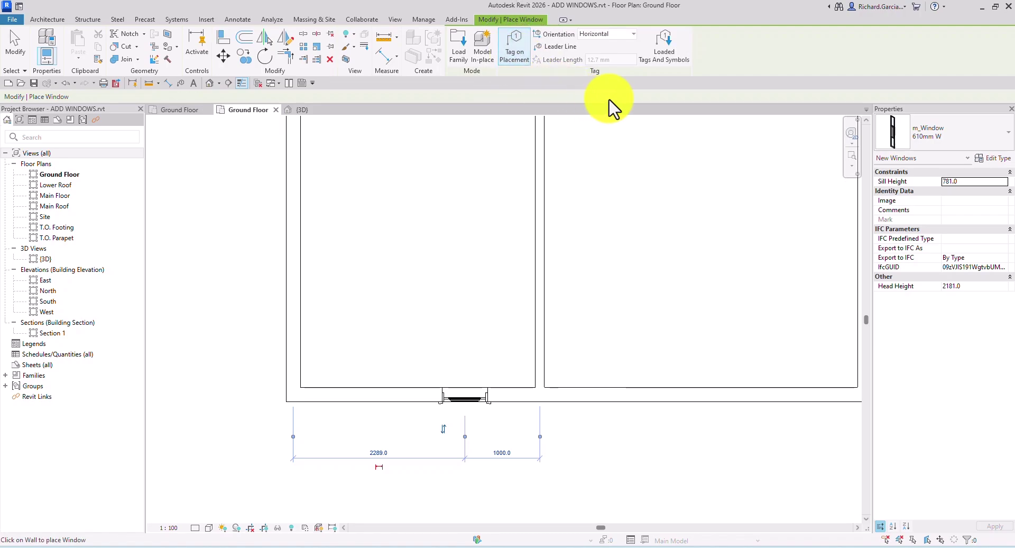
left_click(633, 401)
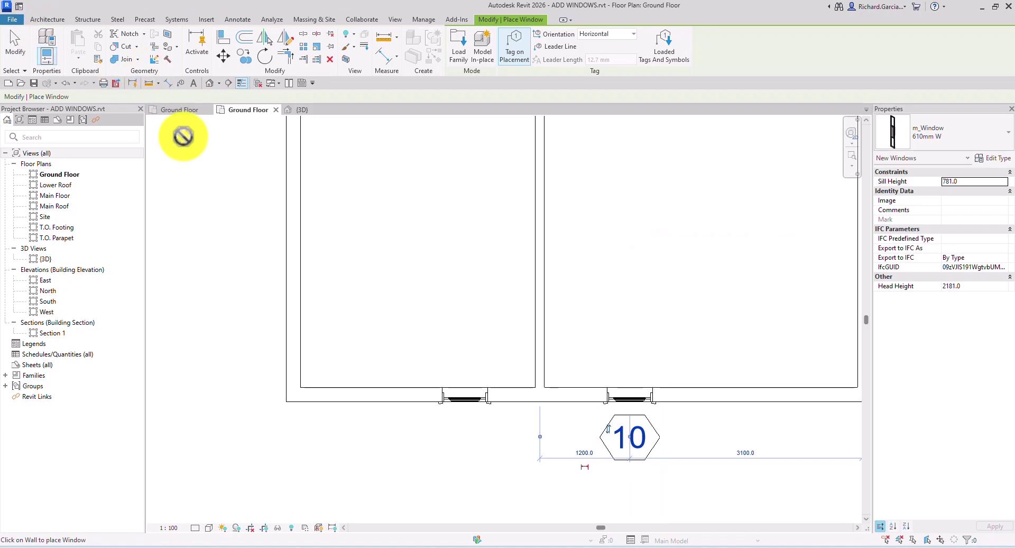
left_click(15, 43)
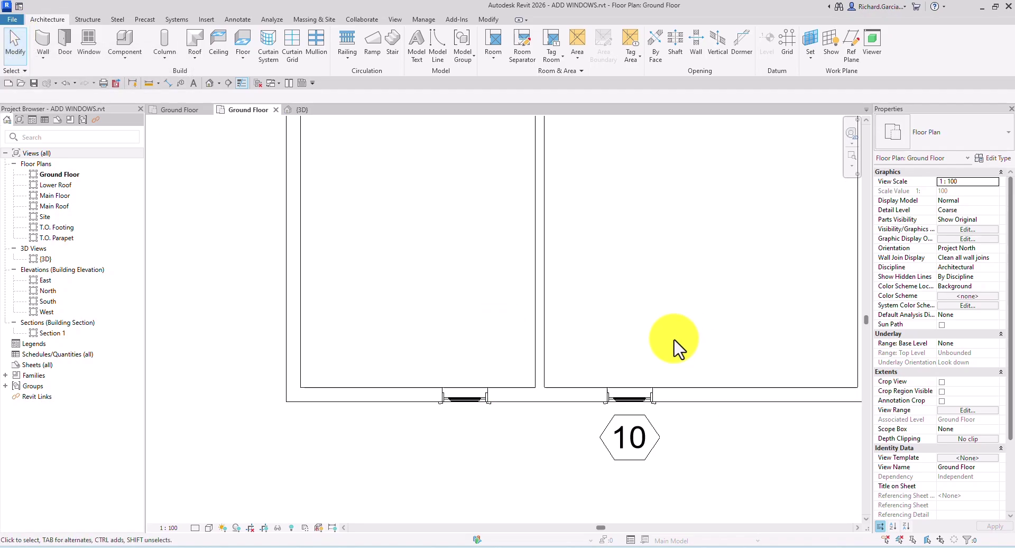
Set the tagged window's distance from the partition to its west to 600 mm
left_click(636, 402)
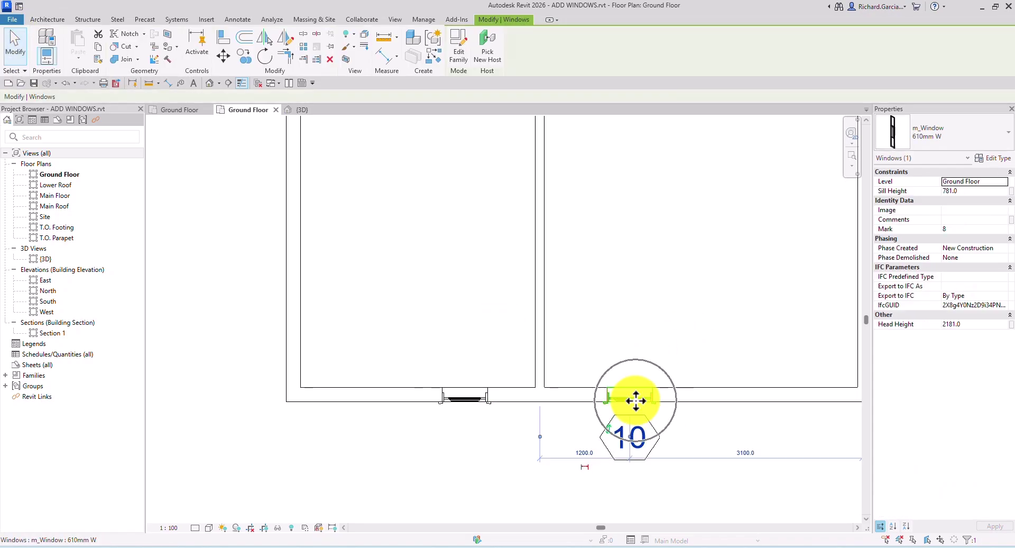
left_click(585, 457)
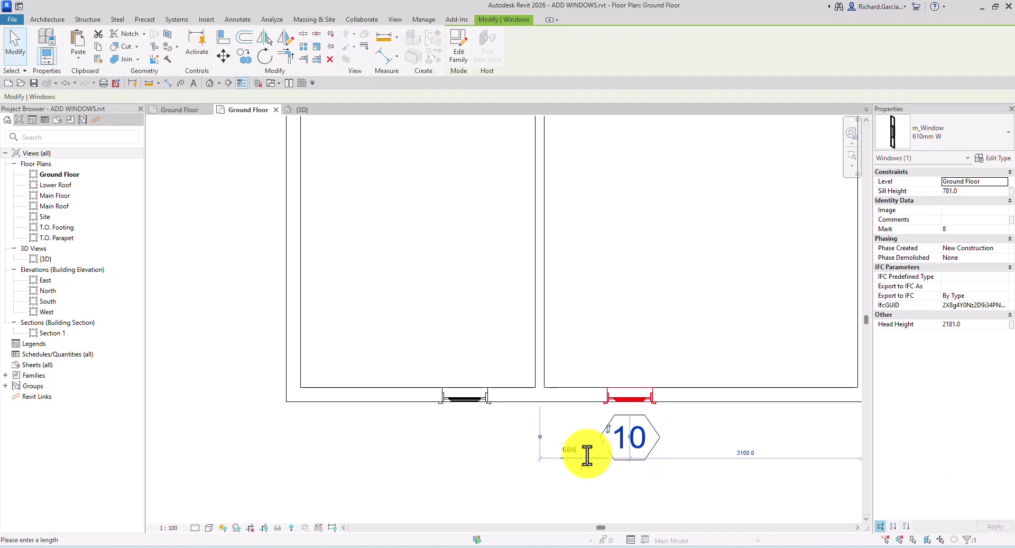
key("Return")
left_click(585, 322)
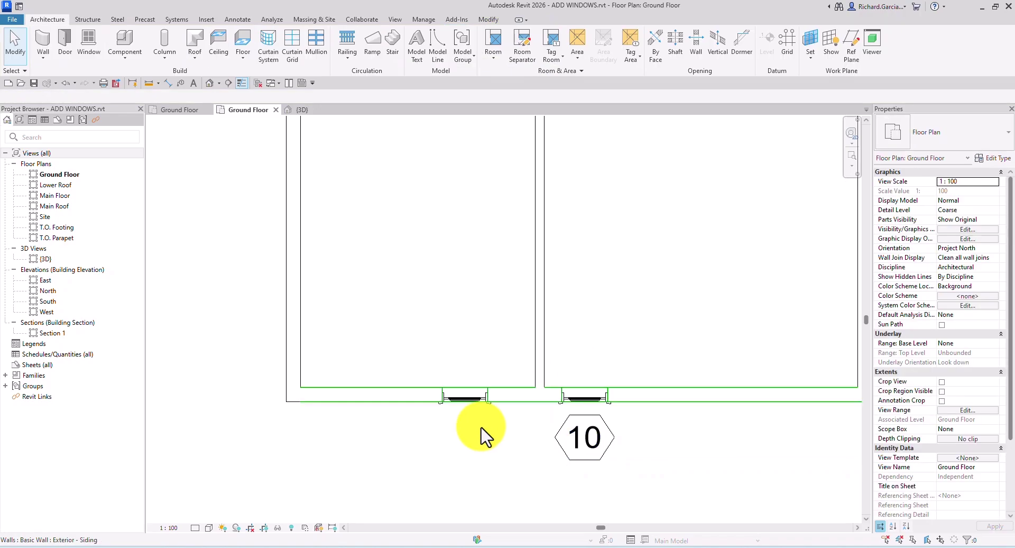
Set the untagged window's distance from the partition to its east to 600 mm
left_click(472, 408)
left_click(500, 452)
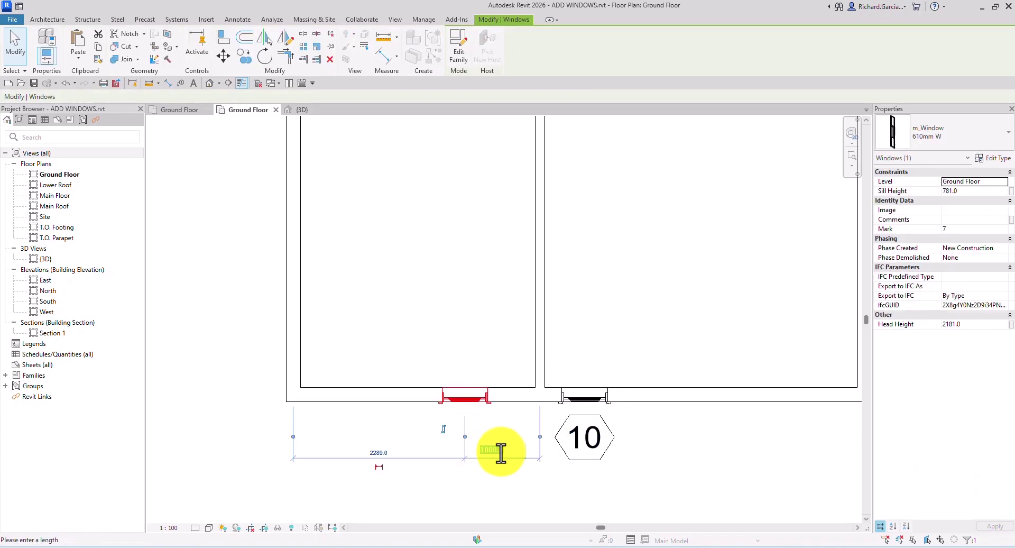
type("600")
key("Return")
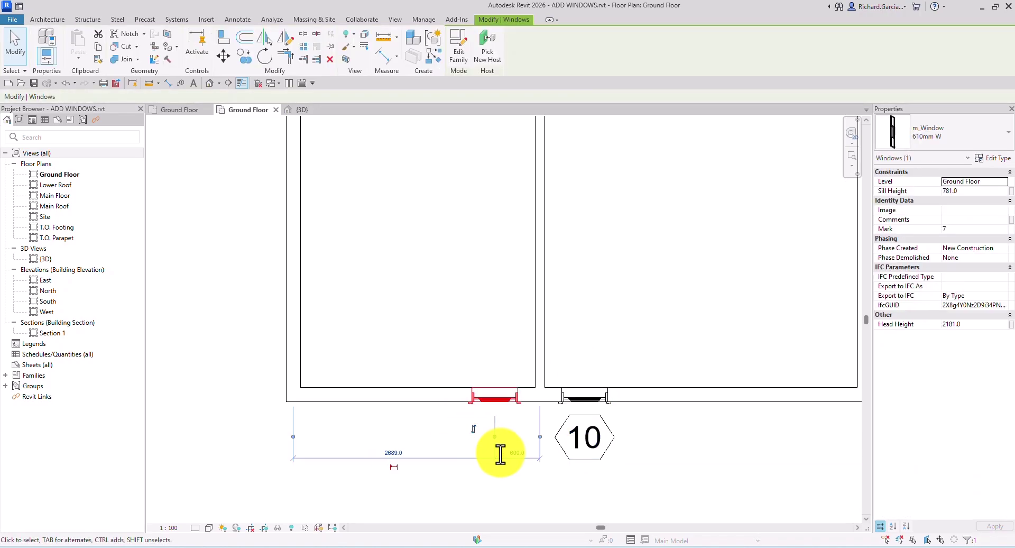
left_click(659, 254)
Duplicate the m_Window 610mm W type as 900 mm W and set its width to 900 mm
scroll(660, 257, "down", 2)
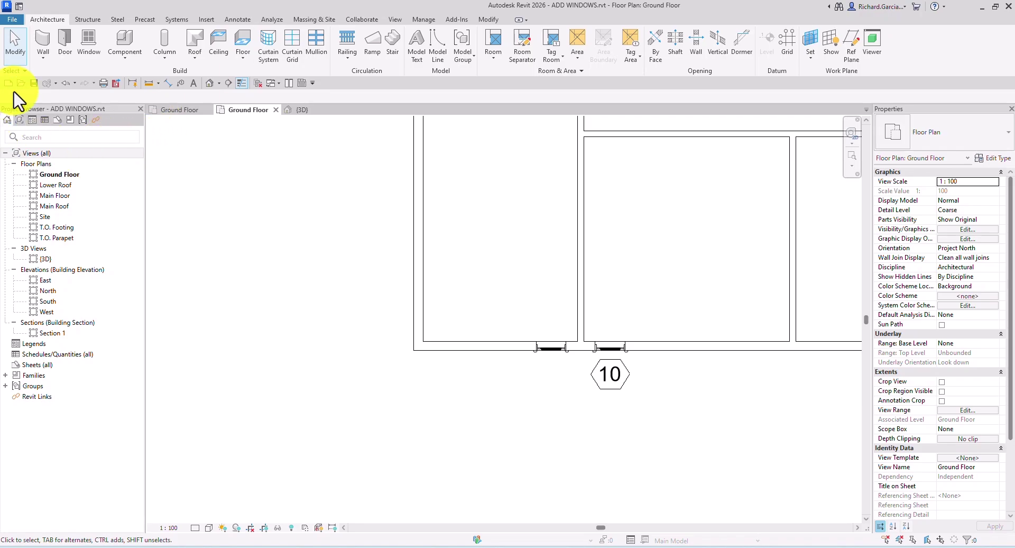
left_click(89, 48)
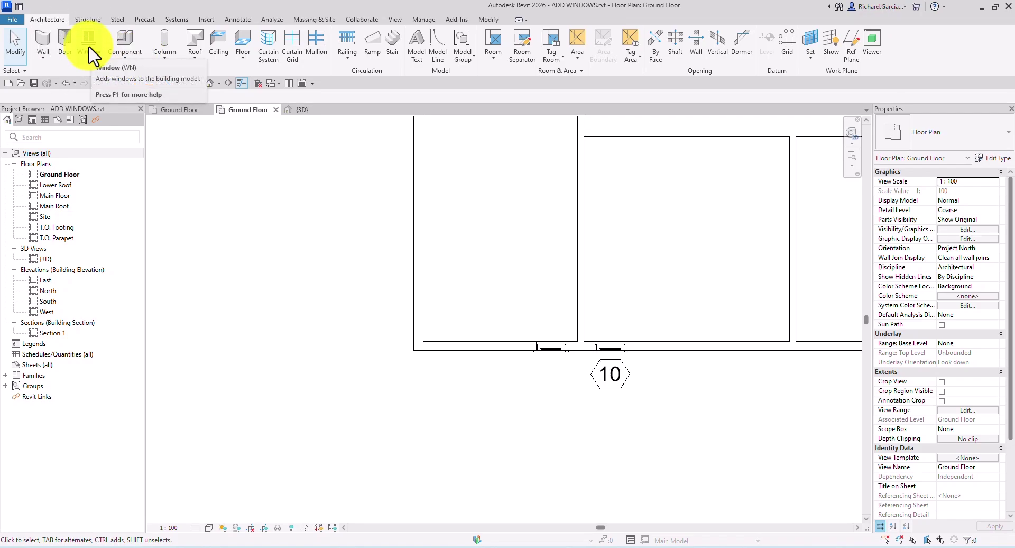
left_click(89, 47)
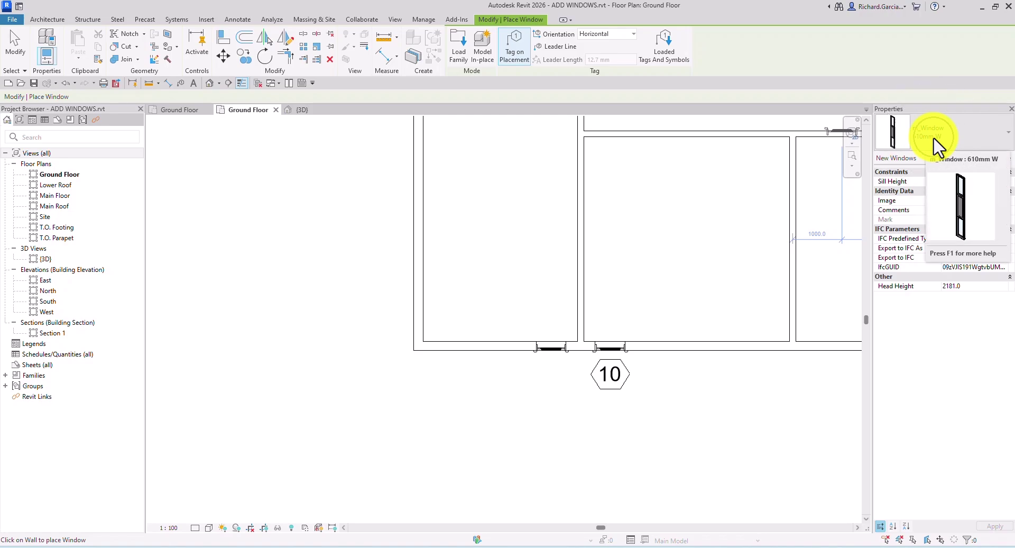
left_click(1001, 167)
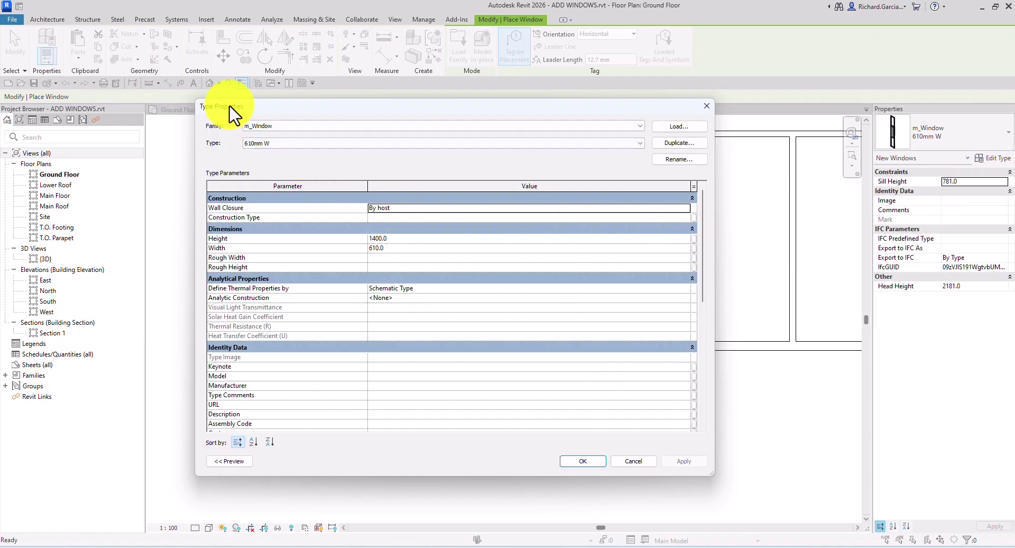
left_click(680, 142)
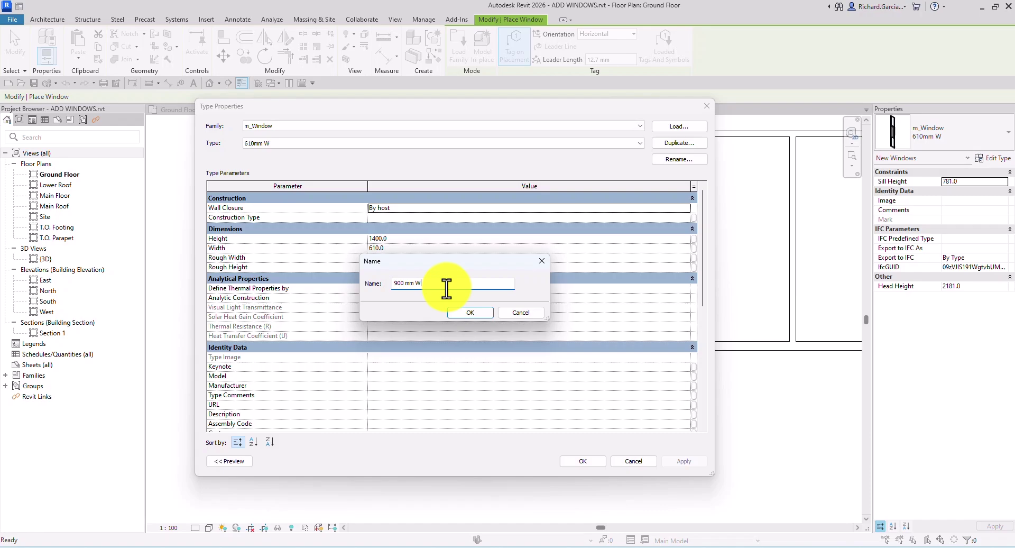
left_click(471, 313)
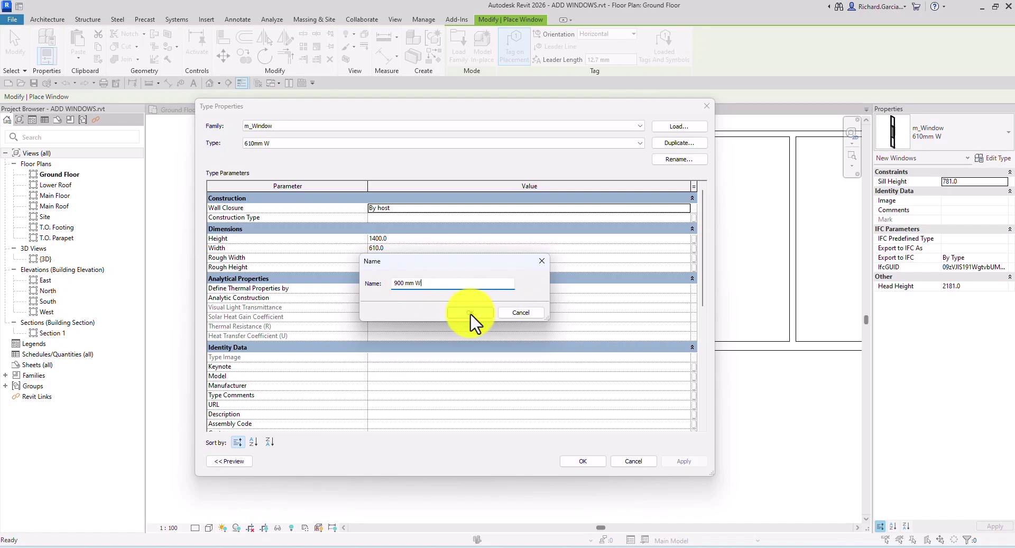
left_click(393, 248)
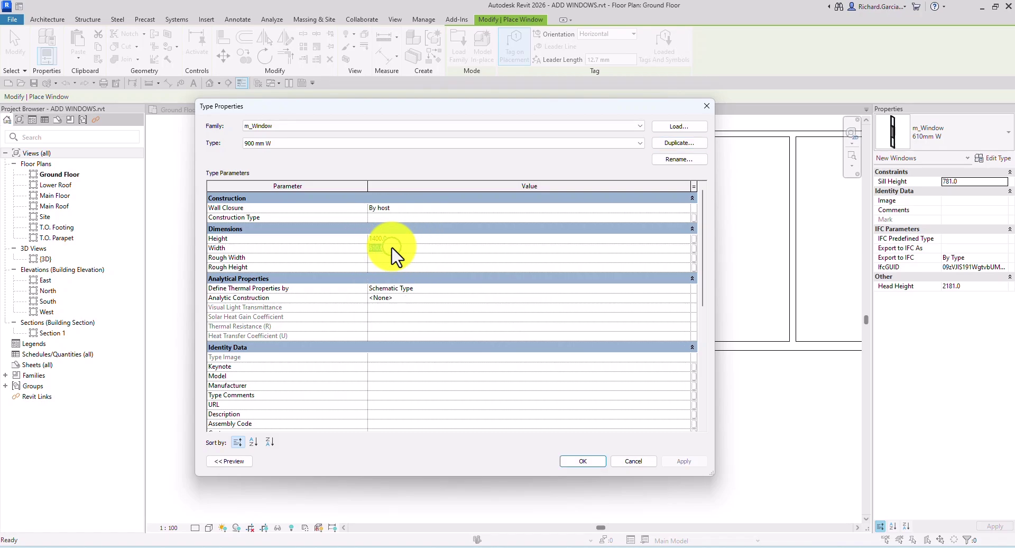
type("900")
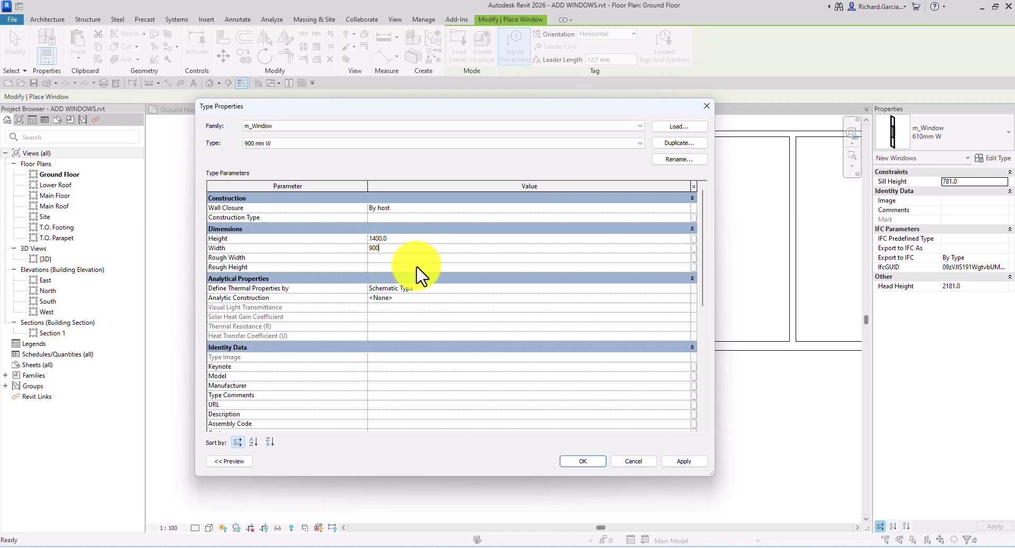
left_click(582, 461)
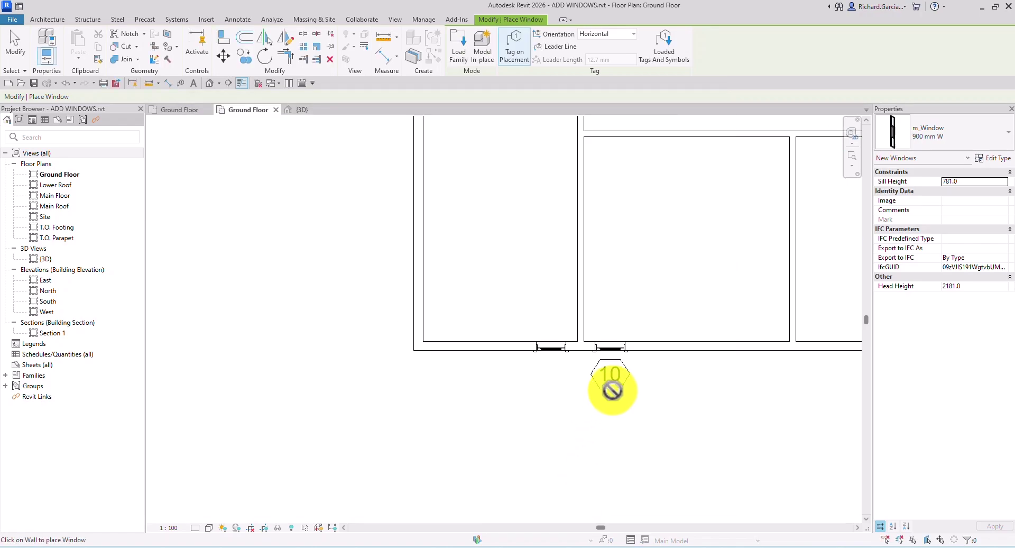
Place a tagged 900 mm W window in the south exterior wall of the room with door 3, 900 mm from its west partition
scroll(651, 268, "down", 2)
middle_click_drag(650, 268, 508, 458)
scroll(611, 325, "up", 2)
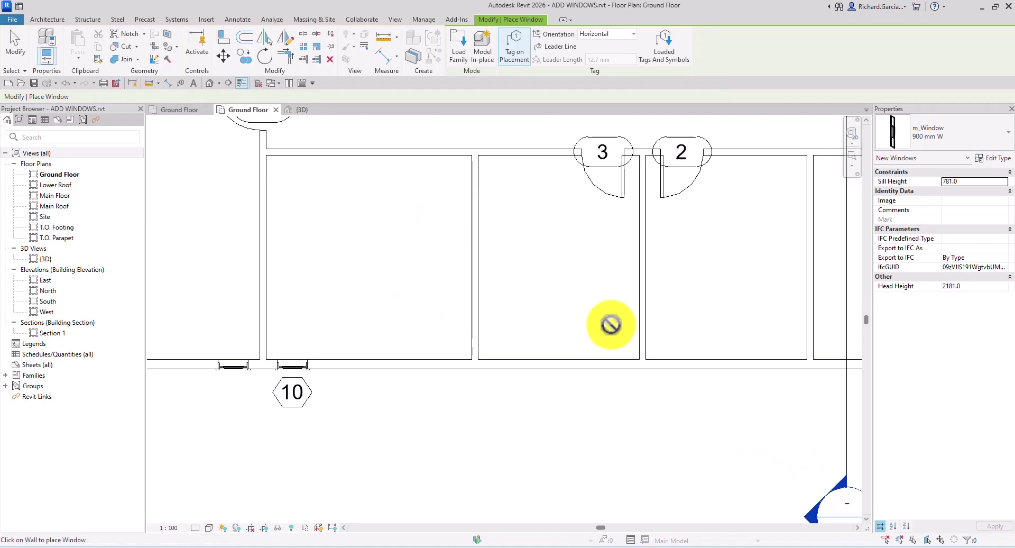
scroll(517, 364, "up", 3)
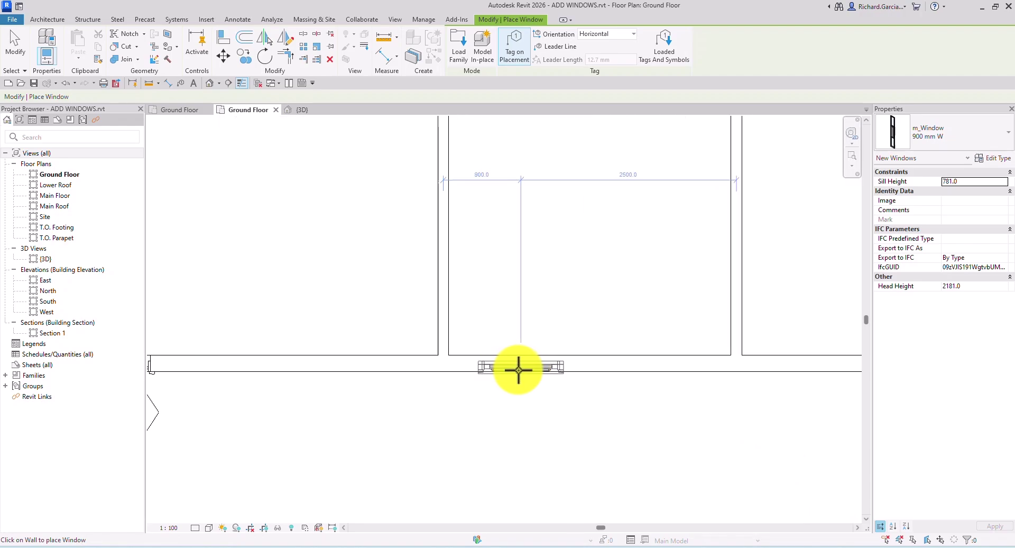
left_click(521, 370)
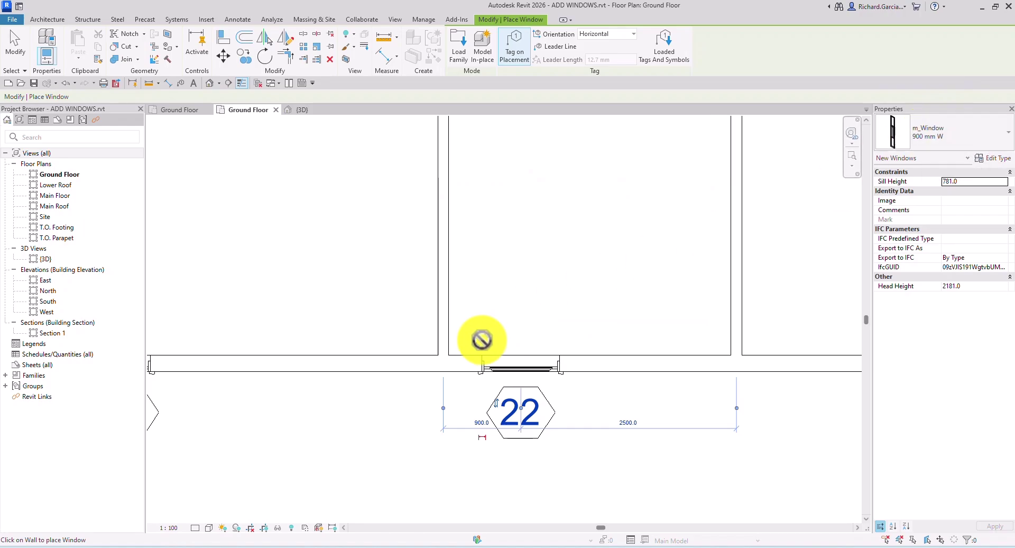
Place a tagged 900 mm W window midway along the west exterior wall of the small room north of door 4's room
scroll(483, 338, "down", 2)
middle_click_drag(421, 262, 519, 422)
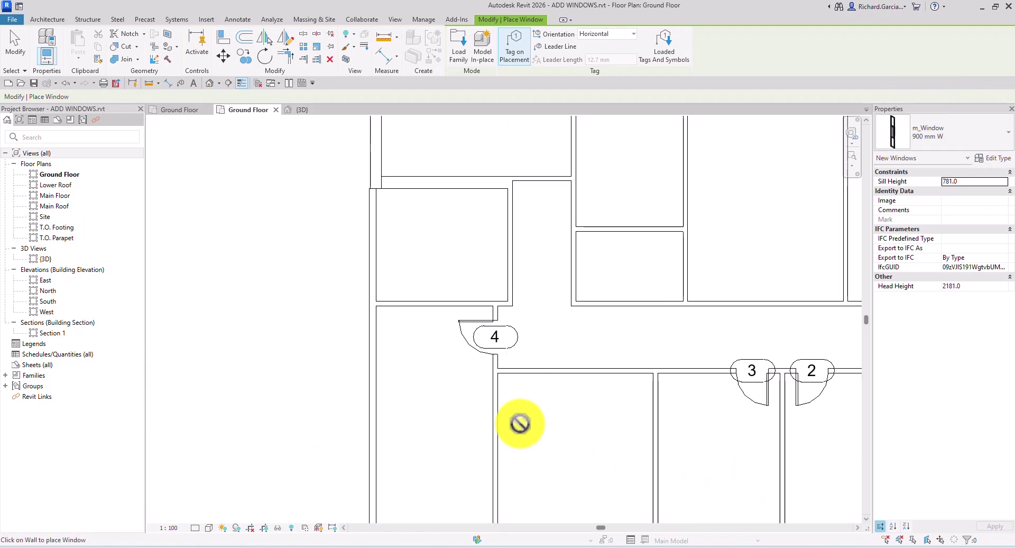
left_click(368, 236)
Place two tagged 900 mm W windows in the southwest room's west exterior wall, spaced 2350 mm apart, and end window placement
scroll(424, 249, "down", 3)
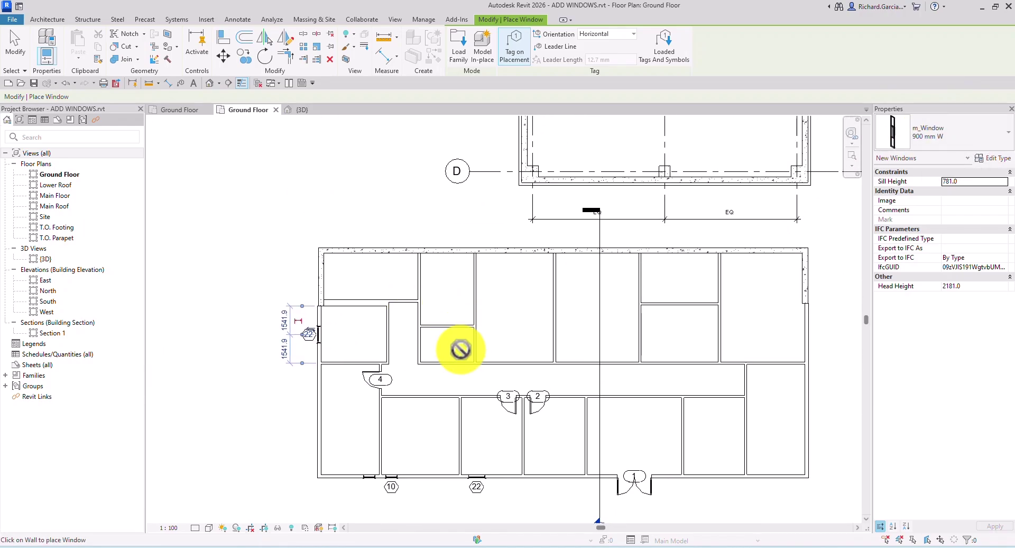
middle_click_drag(439, 444, 523, 352)
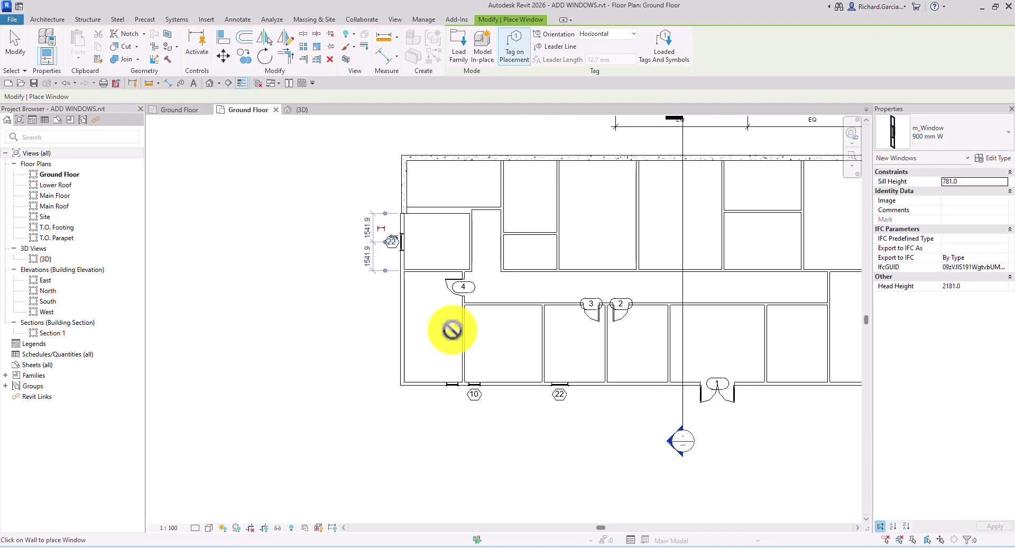
left_click(401, 357)
left_click(399, 312)
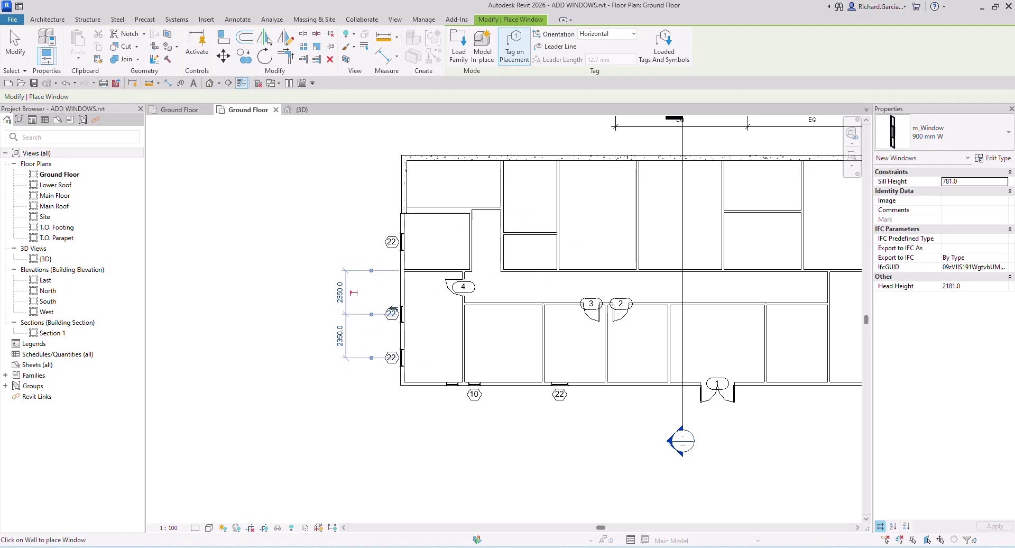
left_click(14, 52)
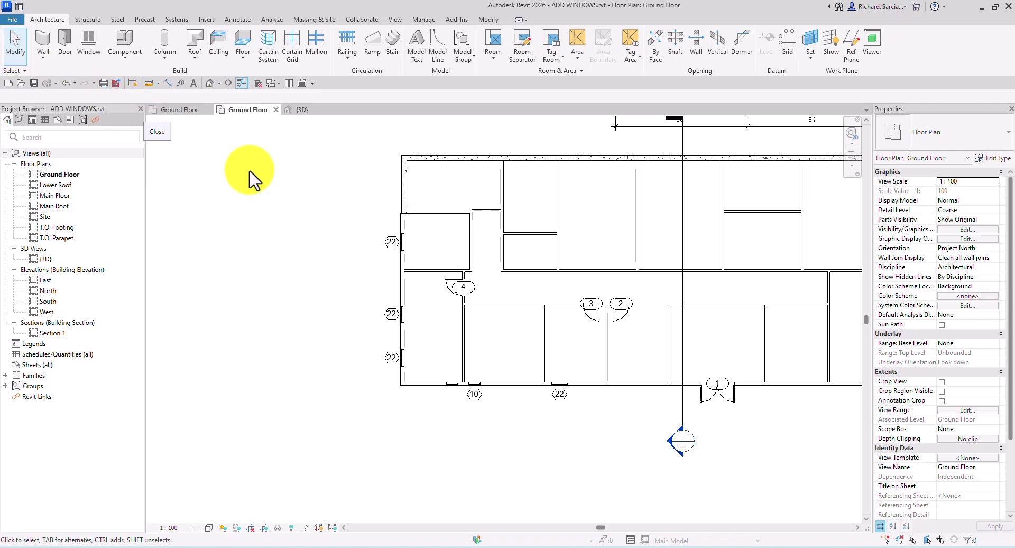
Load the Windows_Bay_Casement and Windows_Dbl_All_Bars families from the Windows category of the Autodesk family library
left_click(206, 19)
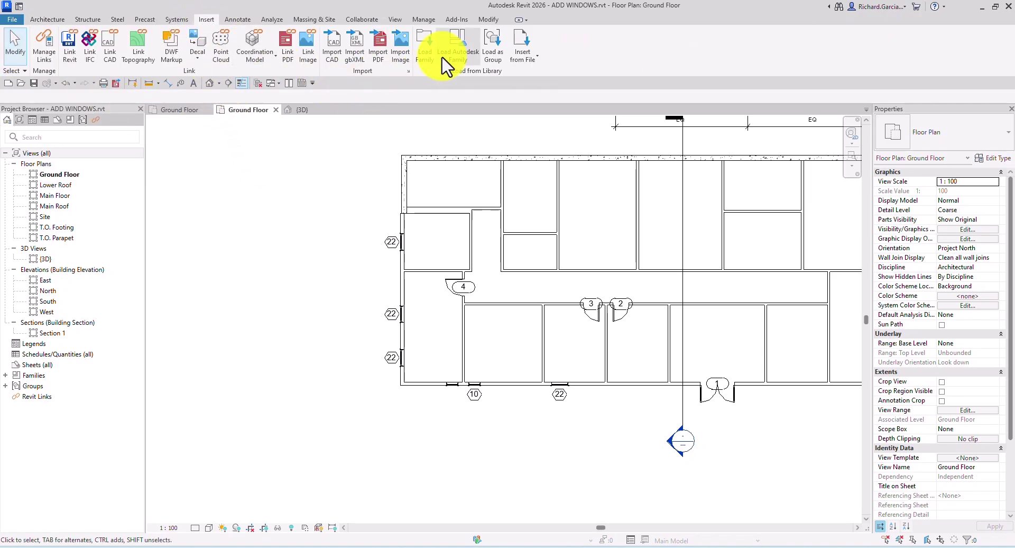
left_click(459, 59)
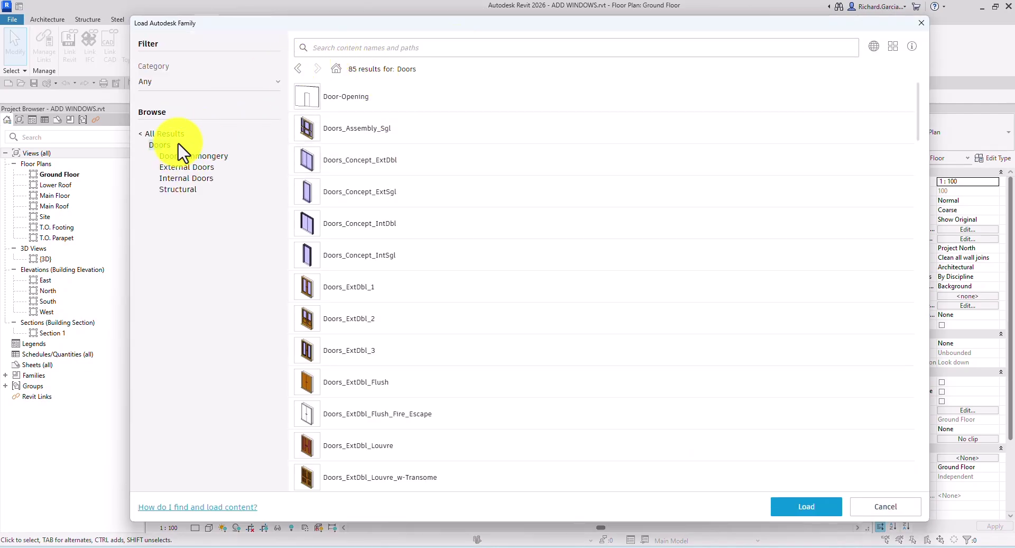
left_click(153, 135)
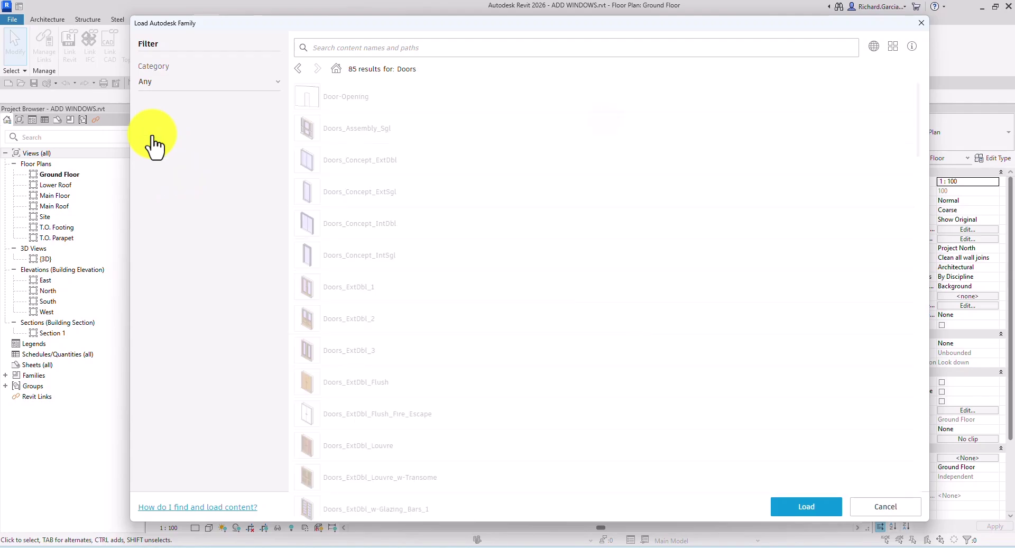
scroll(248, 317, "down", 3)
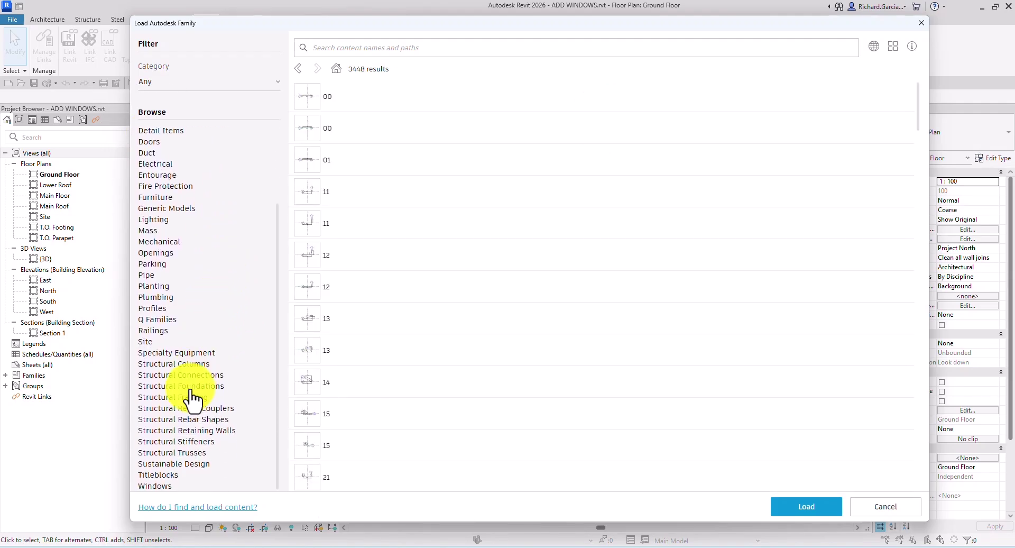
left_click(157, 487)
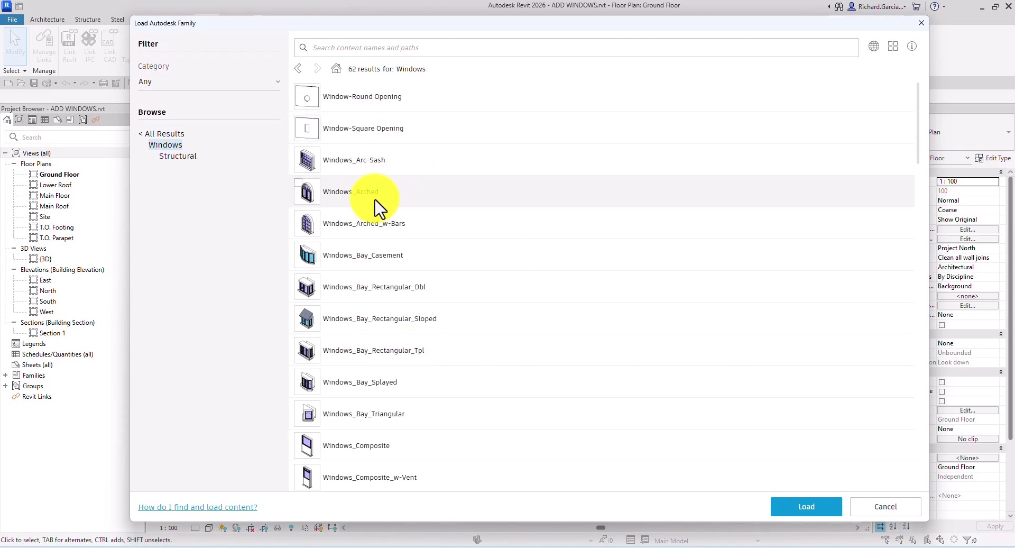
left_click(338, 265)
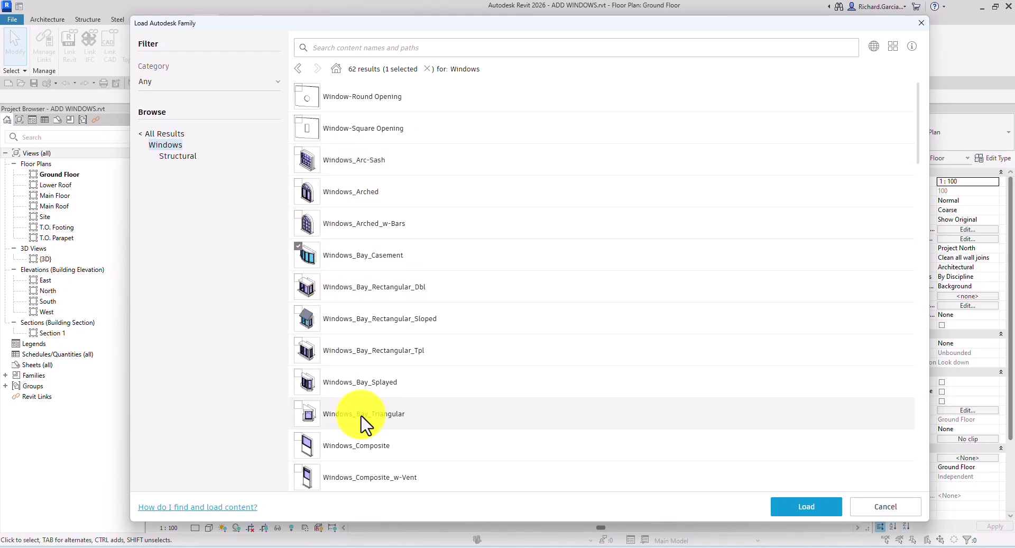
scroll(392, 370, "down", 3)
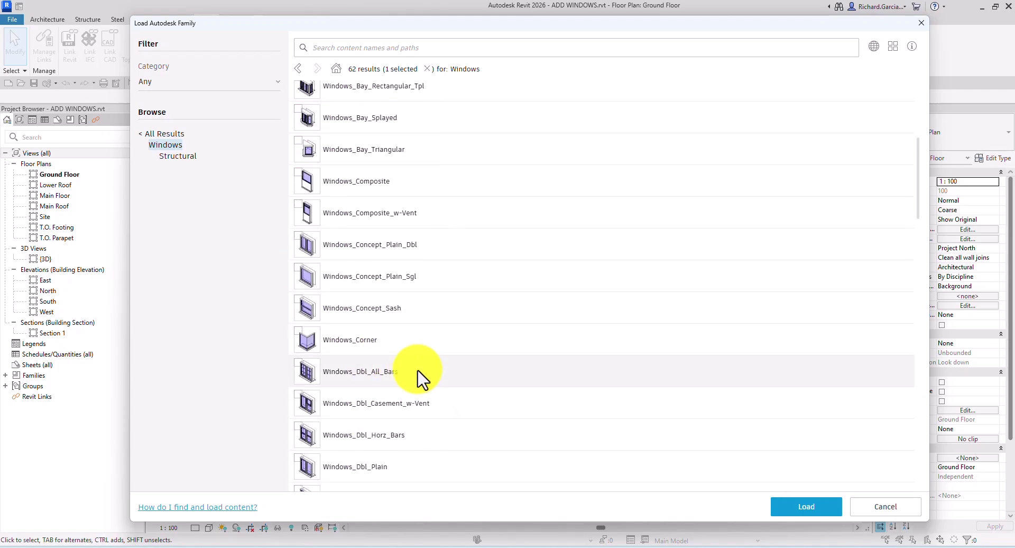
left_click(340, 373)
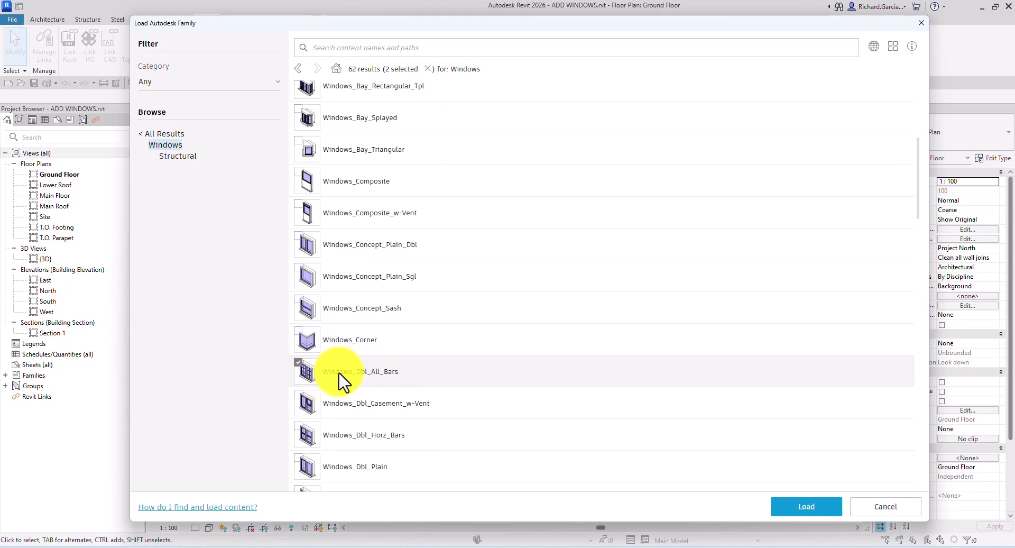
left_click(801, 505)
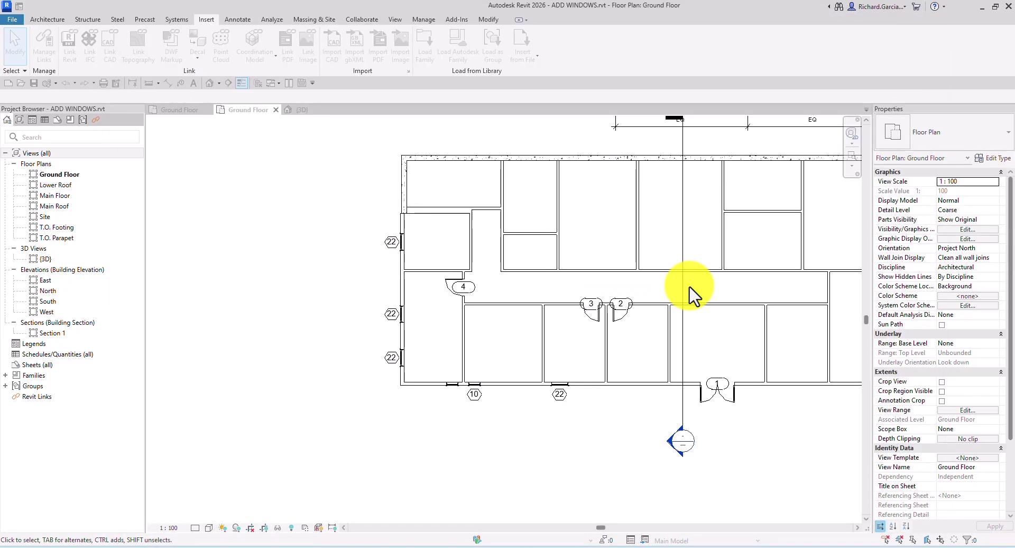
Place two tagged Windows_Dbl_All_Bars 910x910mm windows in the southeast room's east wall, one 1200 mm from the south wall, the other 3000 mm farther north
left_click(48, 20)
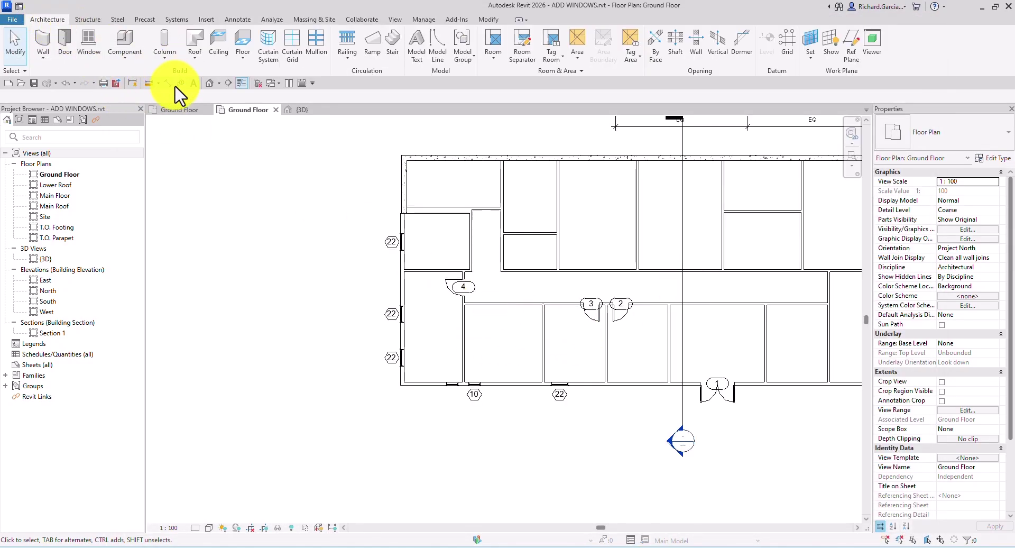
left_click(90, 49)
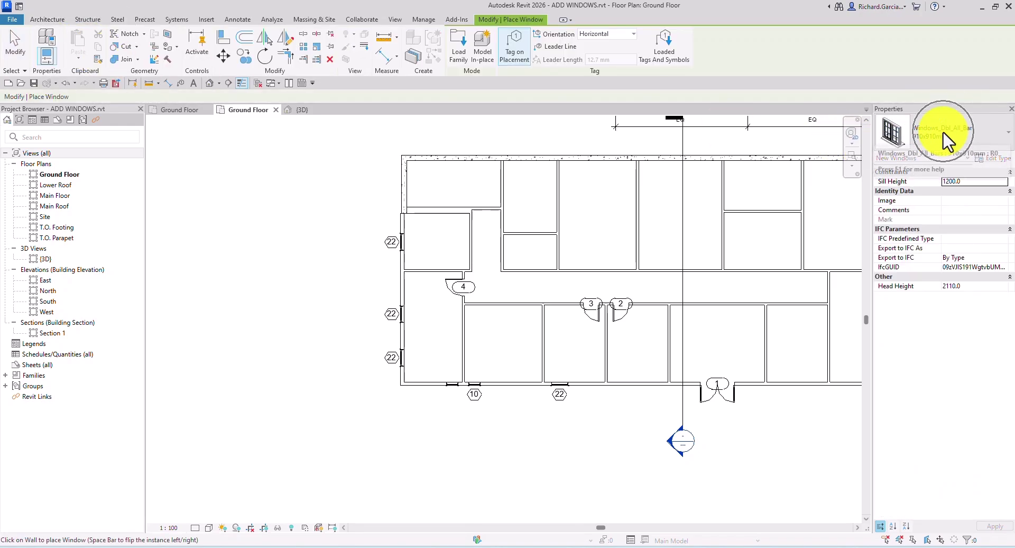
middle_click_drag(773, 375, 586, 372)
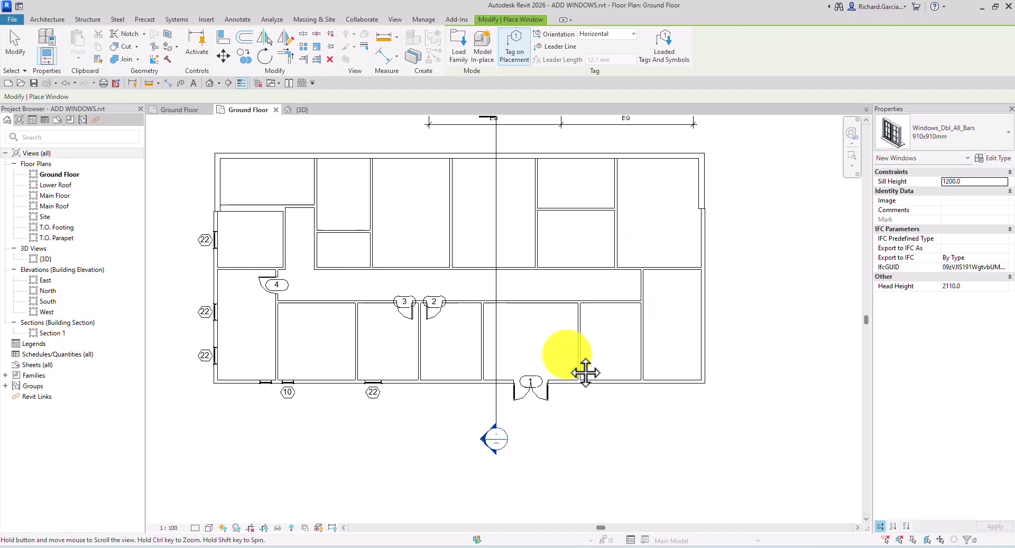
scroll(705, 365, "up", 4)
left_click(706, 353)
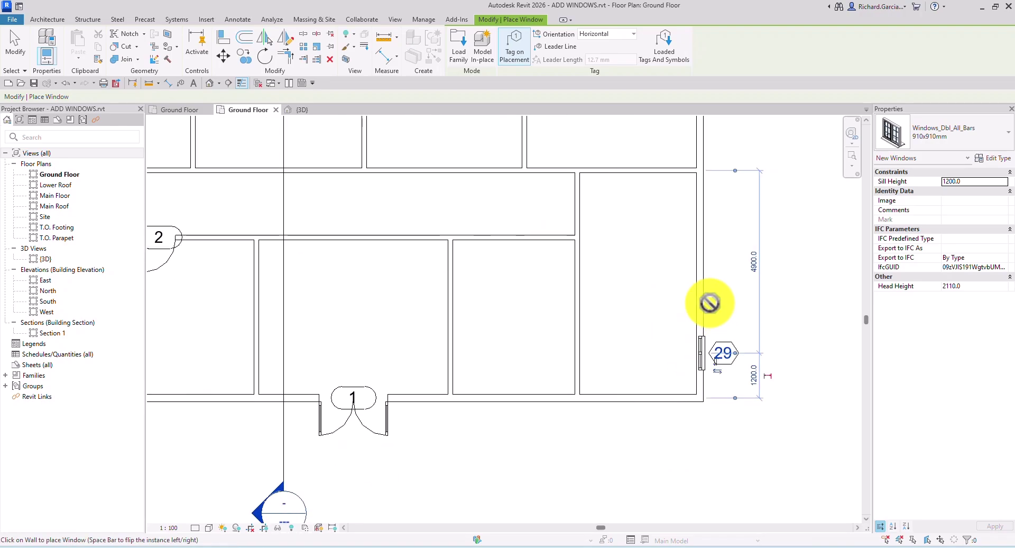
left_click(702, 242)
Place a tagged Windows_Bay_Casement 2300x1350mm window, bowing outward, midway along the northeast room's thinner east wall segment, and end window placement
scroll(620, 259, "down", 3)
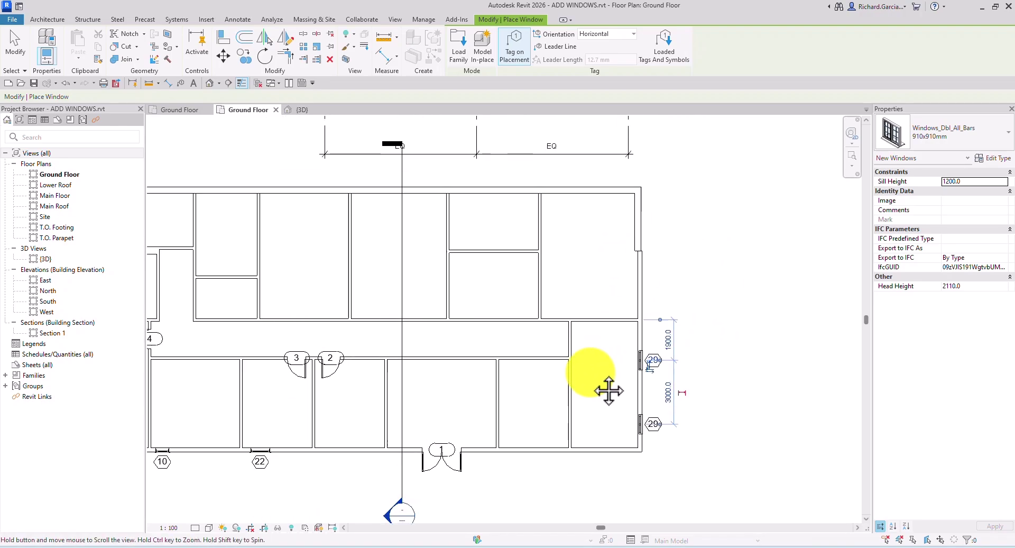
left_click(952, 131)
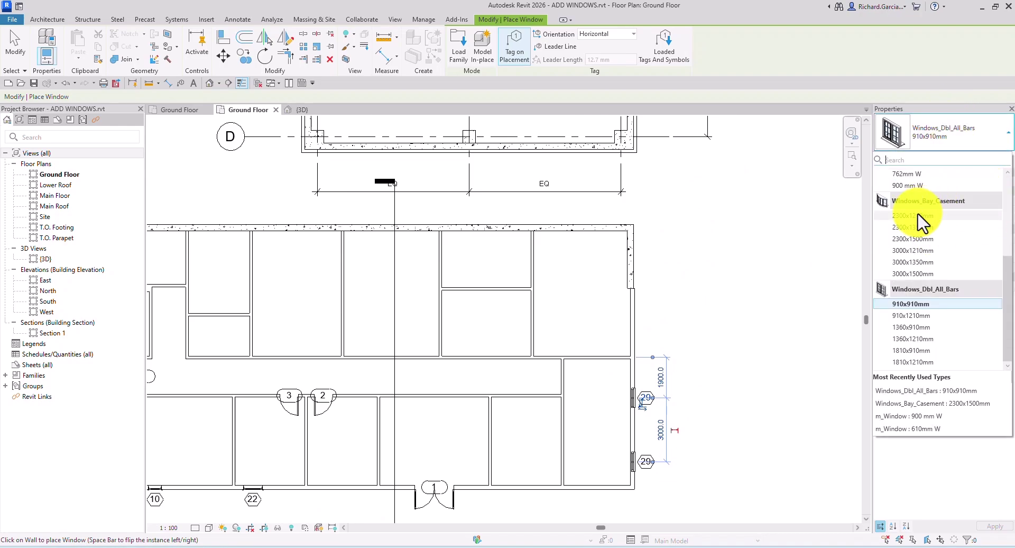
mouse_move(942, 202)
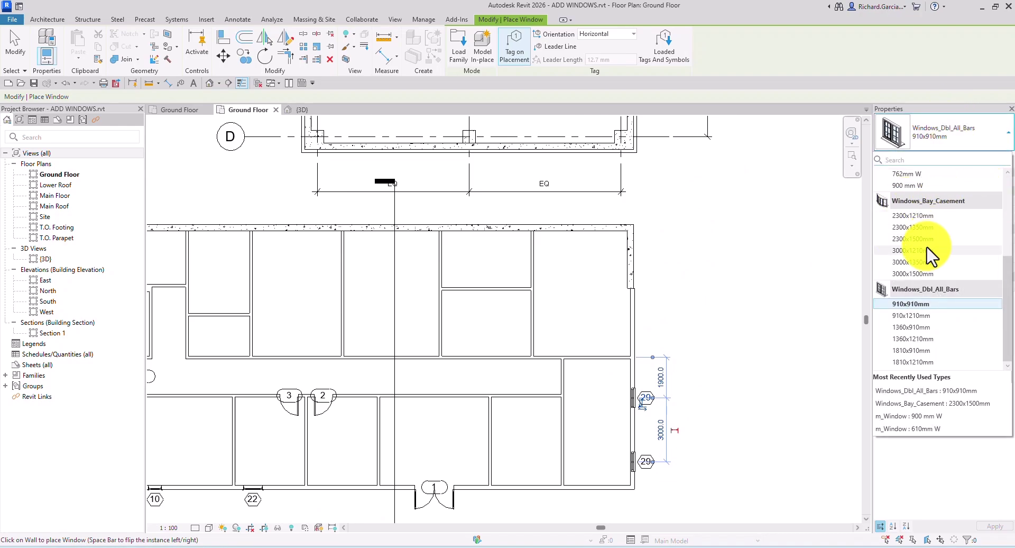
left_click(983, 263)
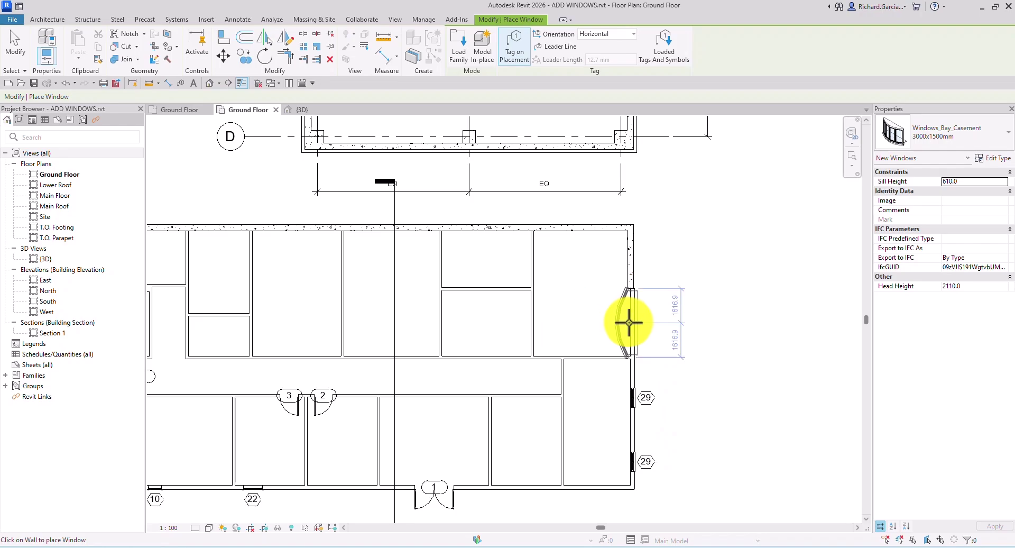
left_click(938, 137)
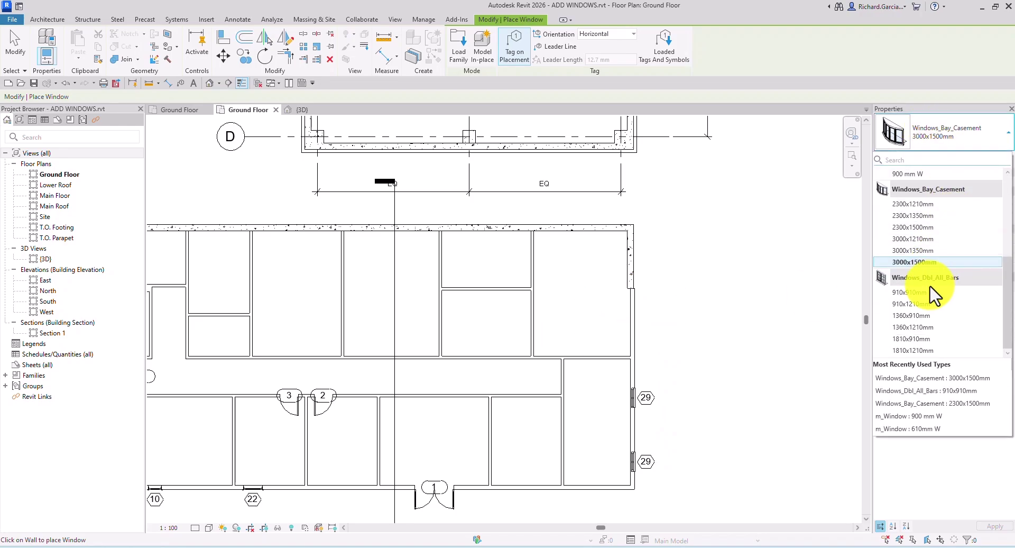
left_click(918, 216)
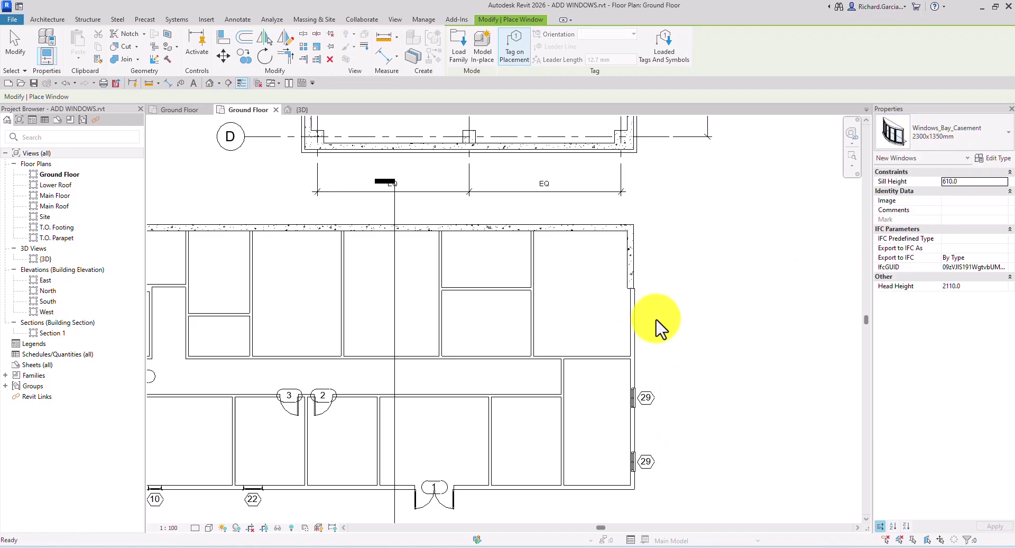
left_click(639, 324)
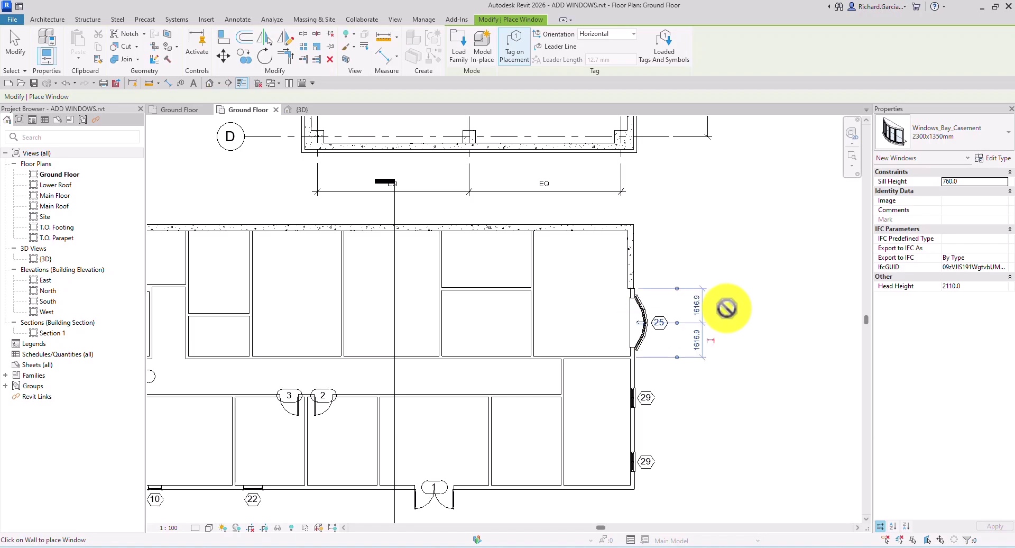
left_click(20, 51)
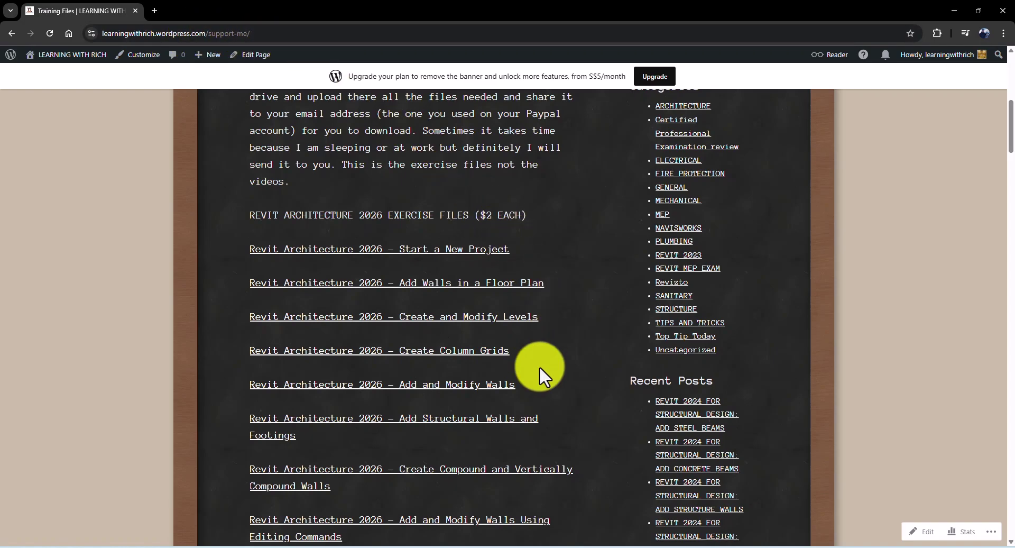
Examine the Revit Architecture 2026 exercise file list on the Training Files web page, including the Add Doors and Add Windows entries
scroll(533, 366, "down", 3)
scroll(532, 363, "down", 2)
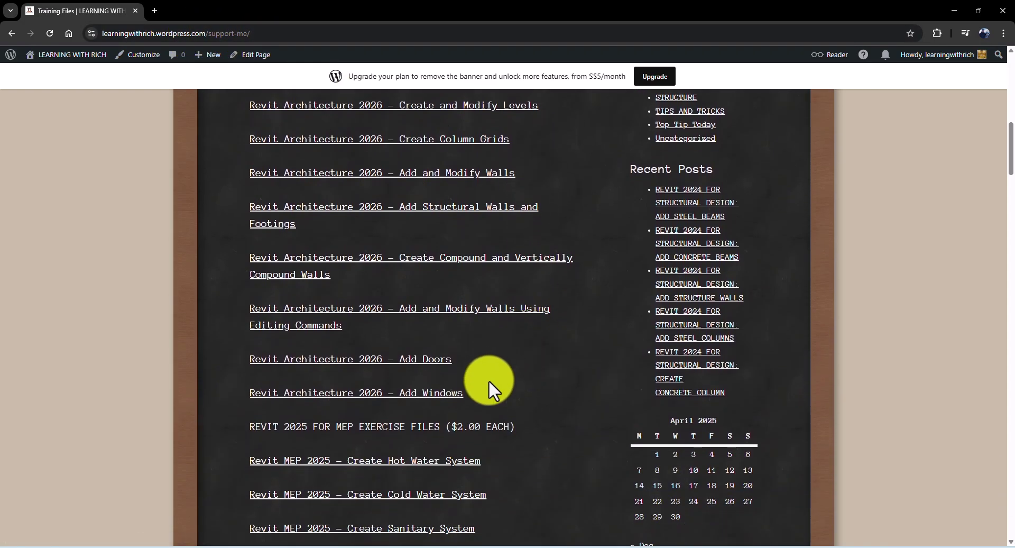
left_click(395, 366)
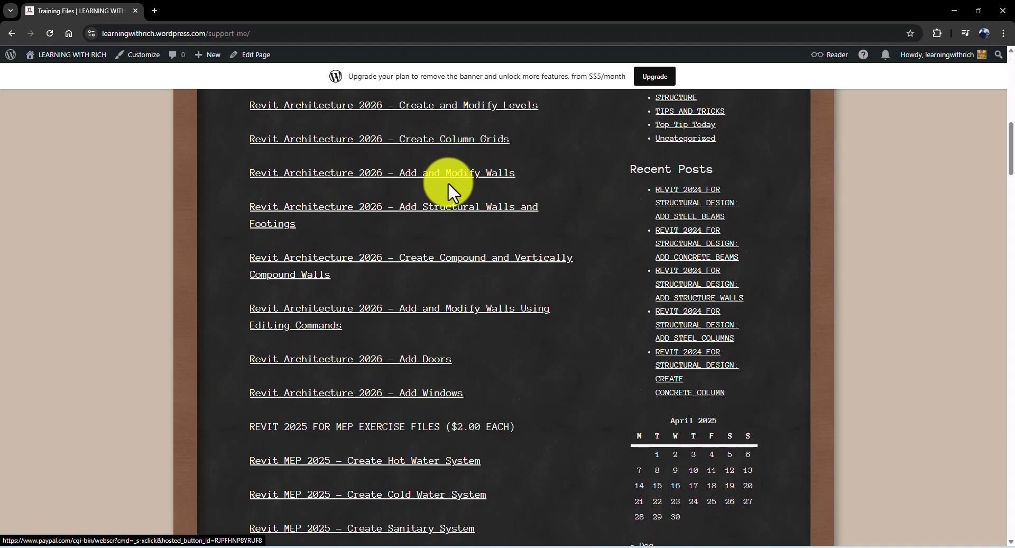
left_click(426, 366)
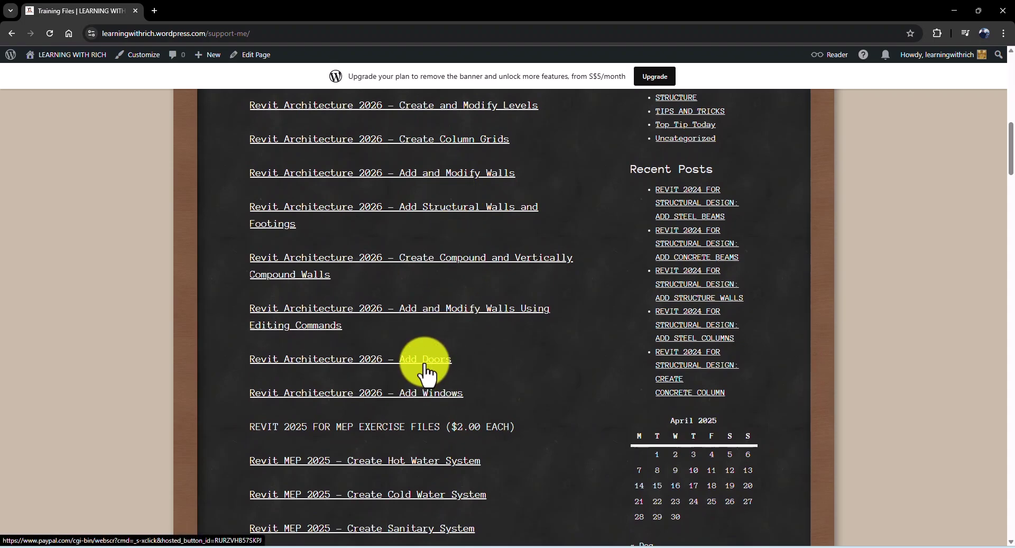
left_click(424, 393)
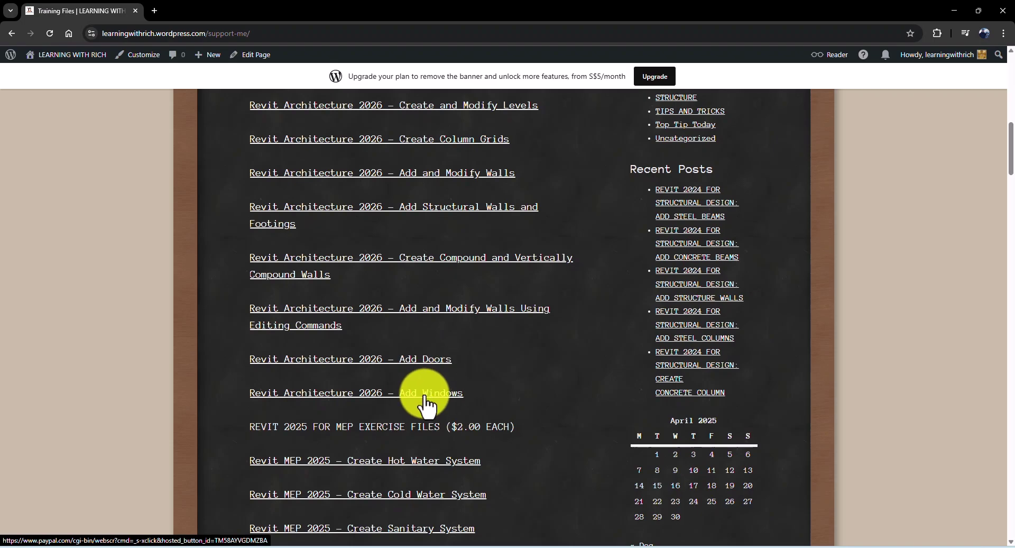
scroll(452, 359, "up", 5)
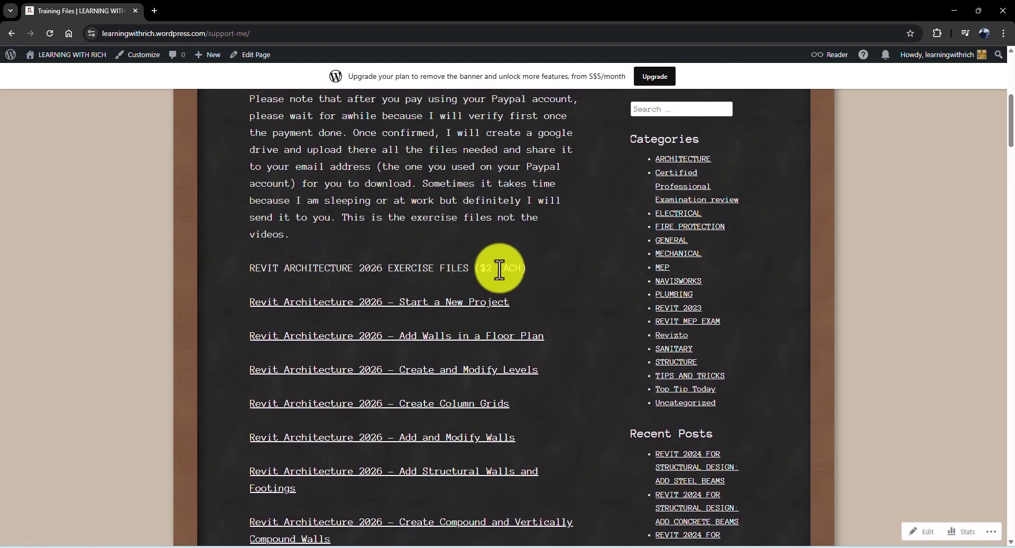
left_click(500, 270)
scroll(499, 270, "down", 2)
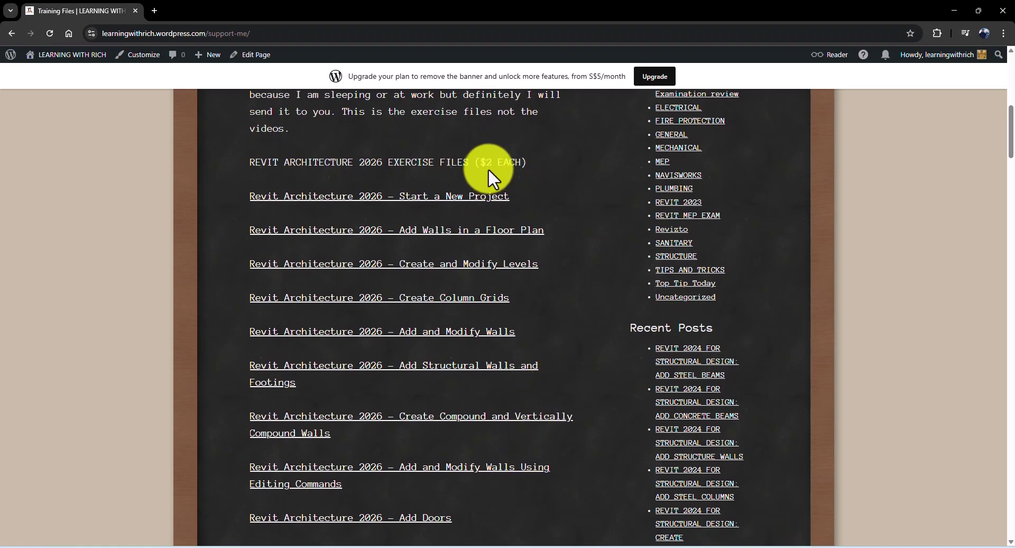
Switch back to Revit, open the default 3D view with shaded surfaces, and inspect the windows on the building's south and east walls
mouse_move(517, 539)
left_click(524, 516)
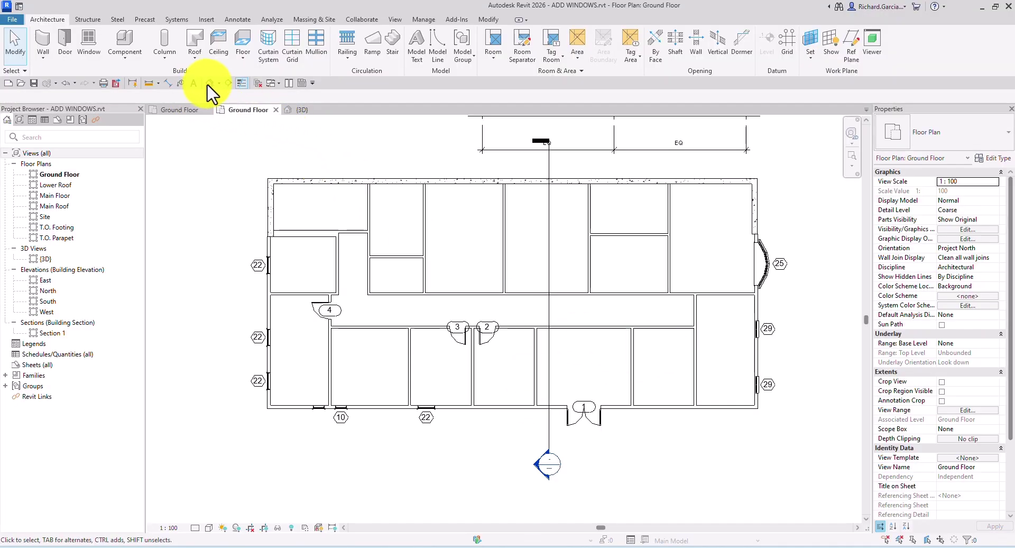
left_click(208, 83)
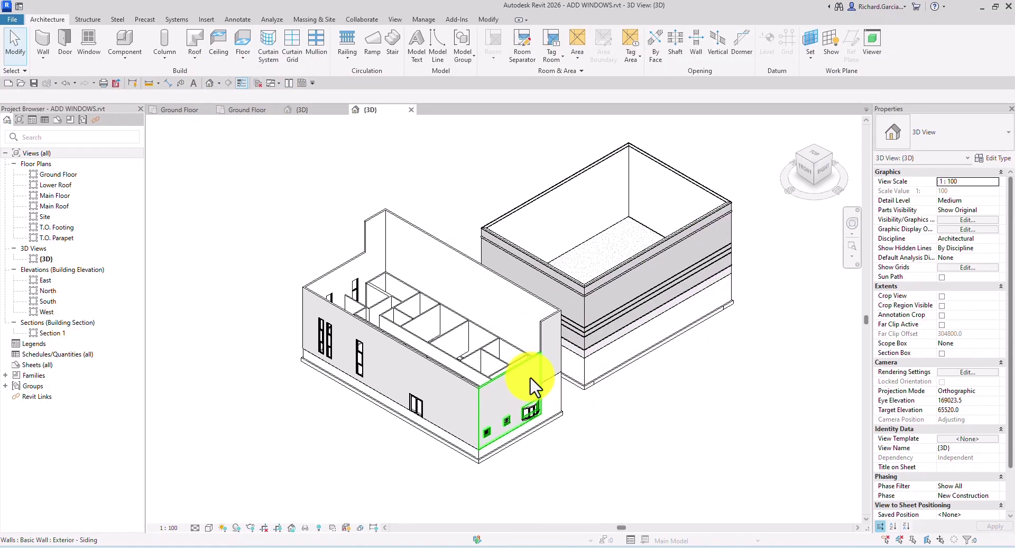
key("r")
key("r")
scroll(494, 415, "up", 5)
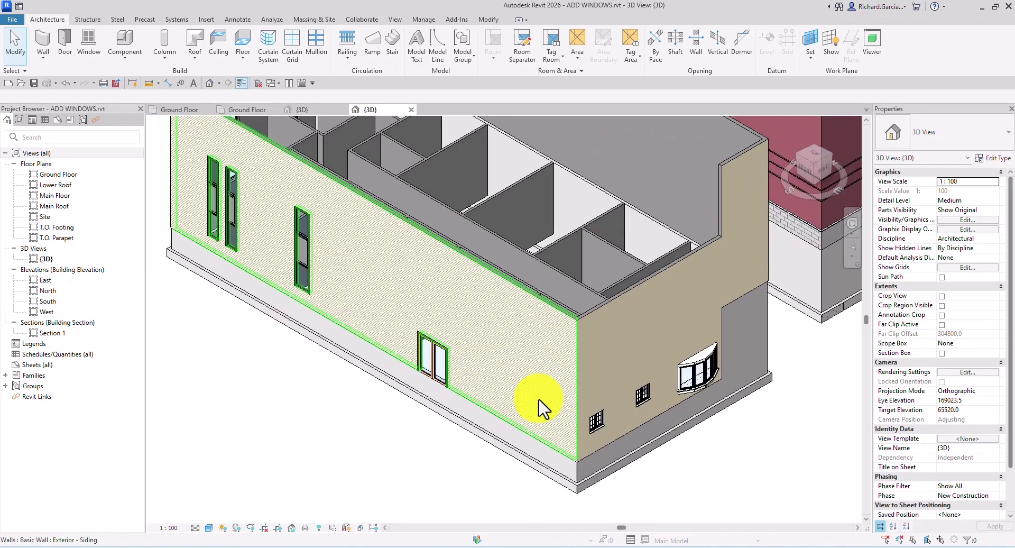
scroll(539, 401, "down", 4)
middle_click_drag(556, 397, 608, 420, "shift")
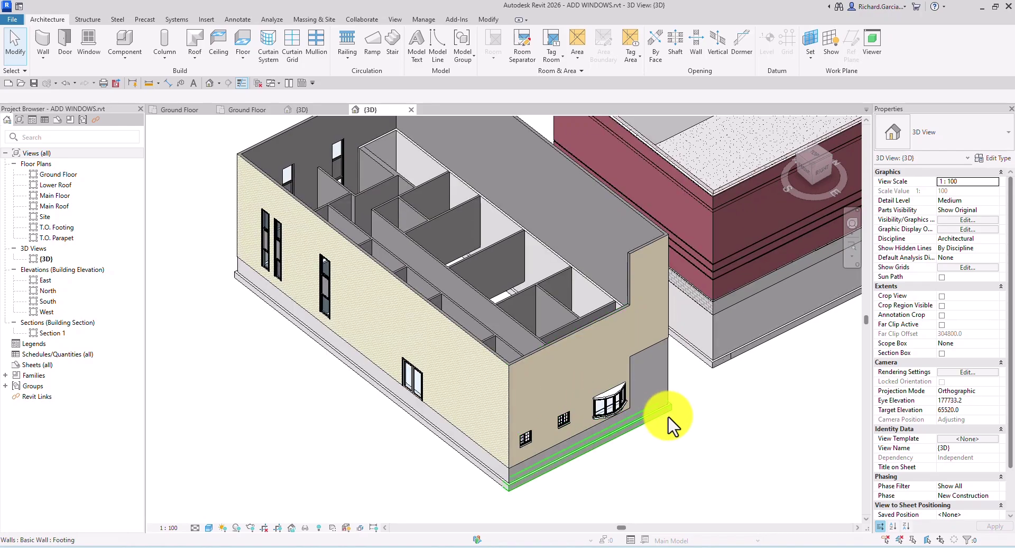
scroll(669, 423, "up", 2)
middle_click_drag(670, 422, 768, 431)
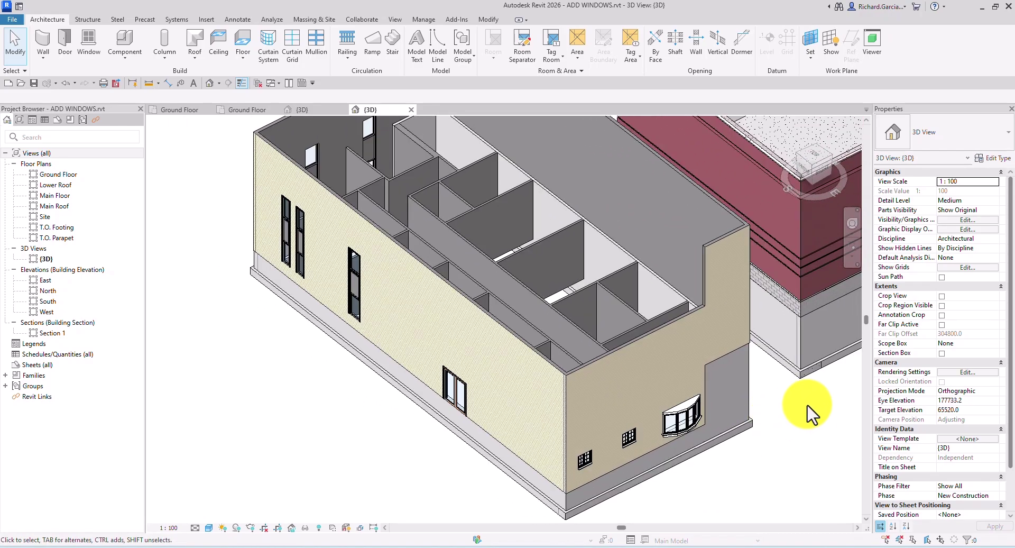